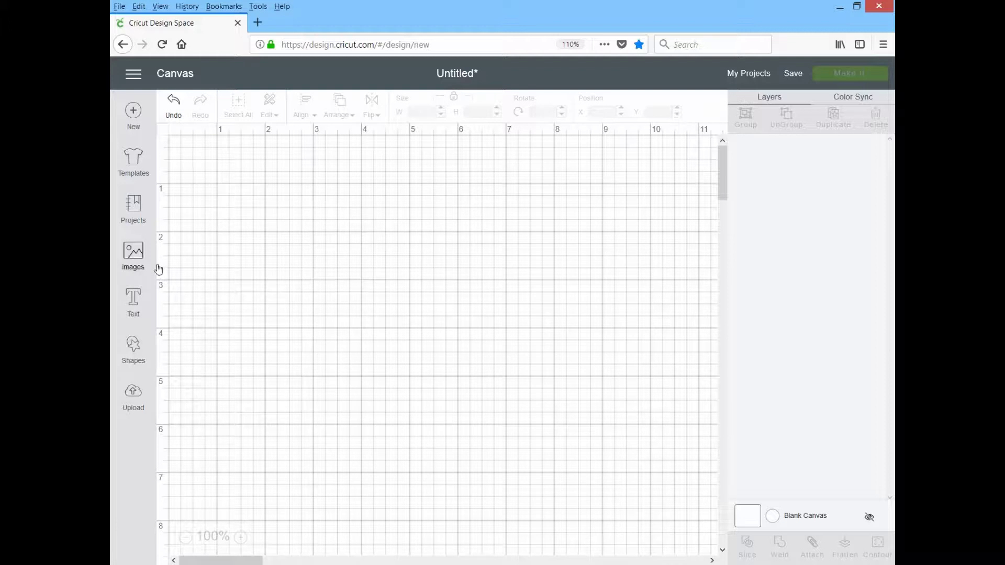
Step: Insert the most recently uploaded image, the pink-filled heart crayon box, onto the canvas
left_click(133, 406)
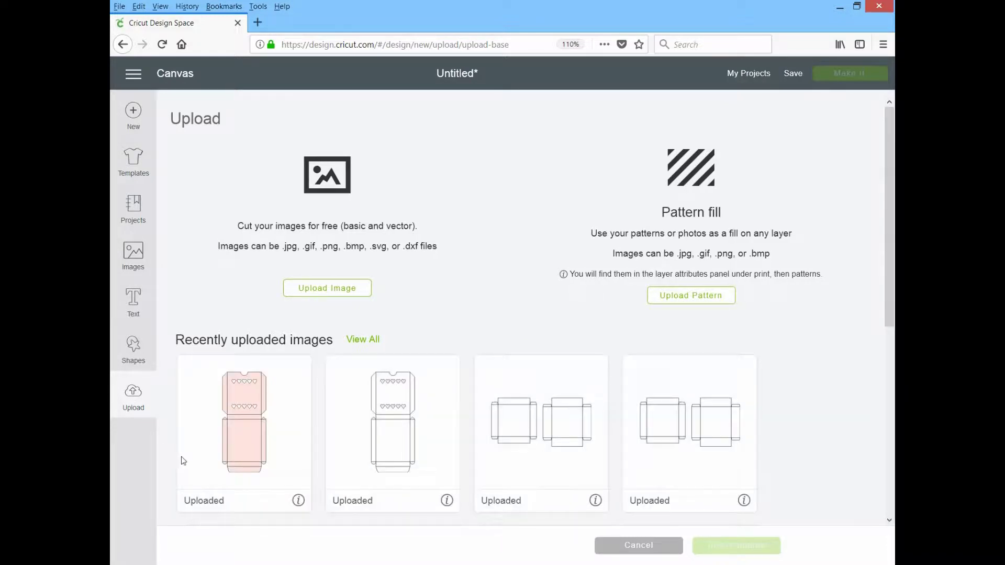
left_click(232, 453)
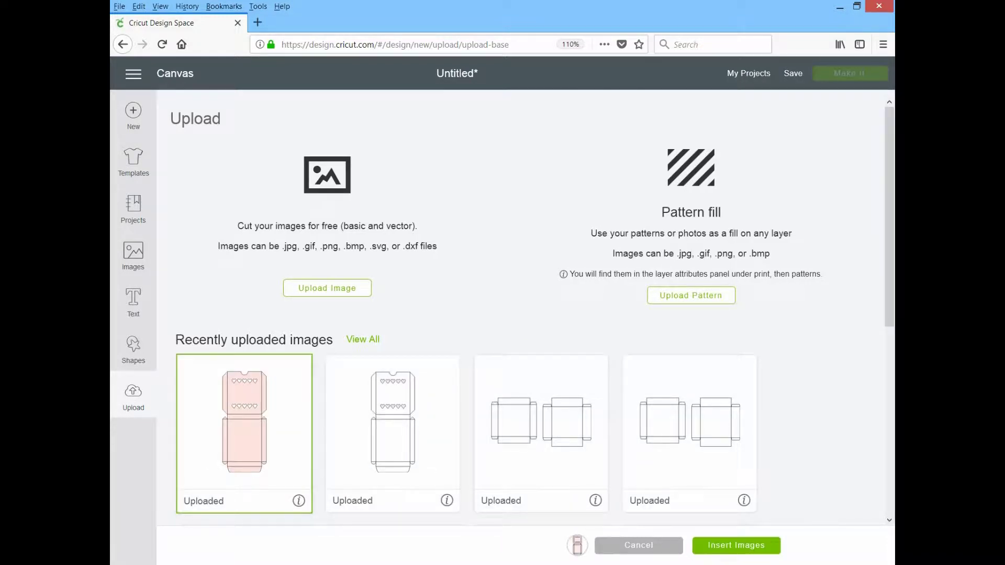
left_click(717, 548)
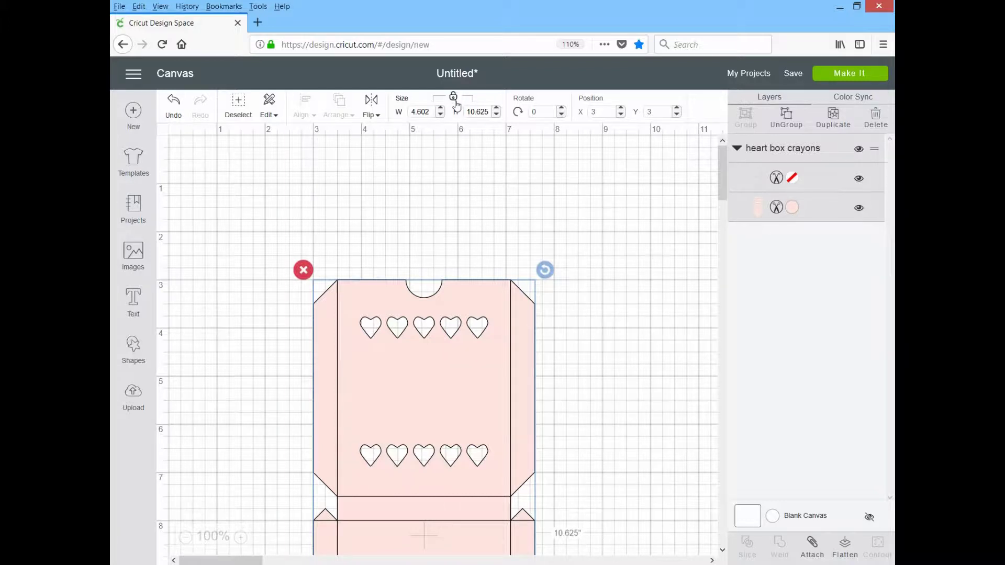
Step: Set the crayon box's width to 3.90 inches with its proportions locked
left_click(426, 113)
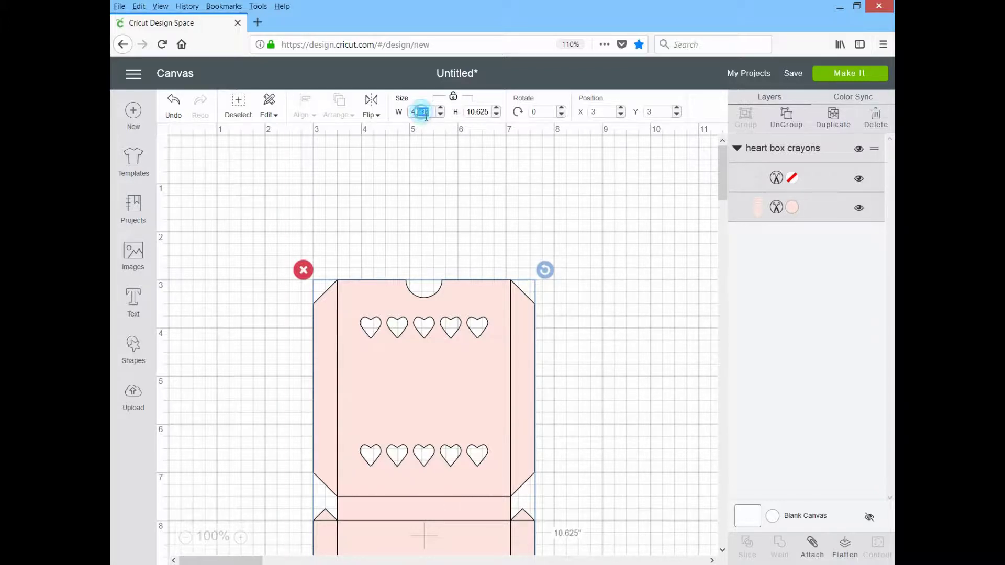
type("3.90")
key("Return")
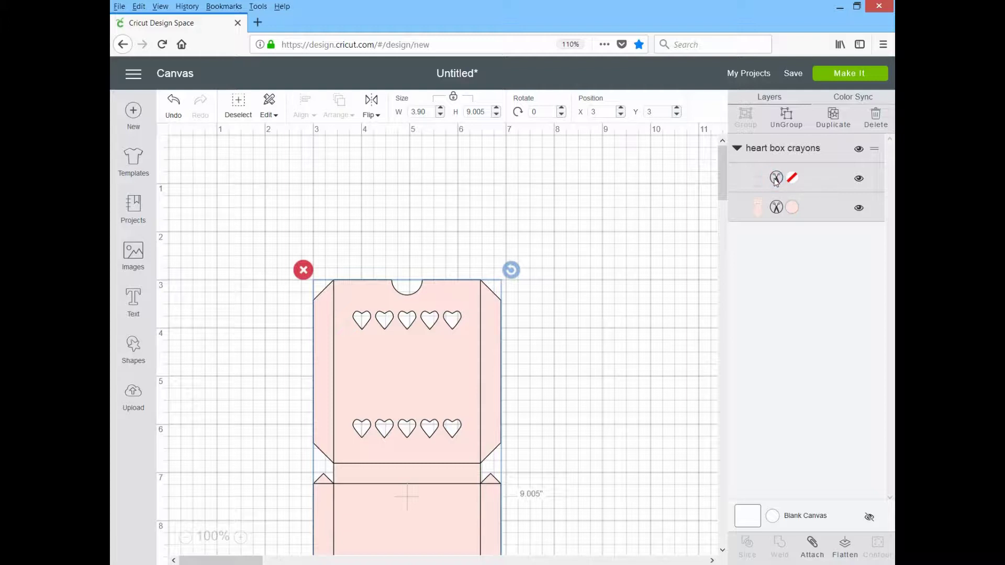
Step: Change the crayon box's fold-line layer from Cut to Score and deselect it
left_click(776, 179)
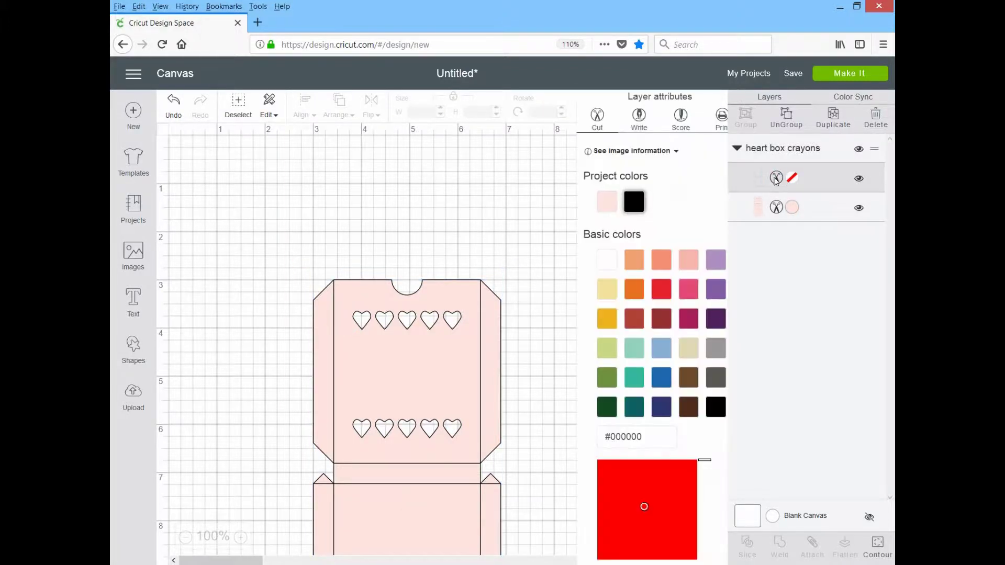
left_click(665, 116)
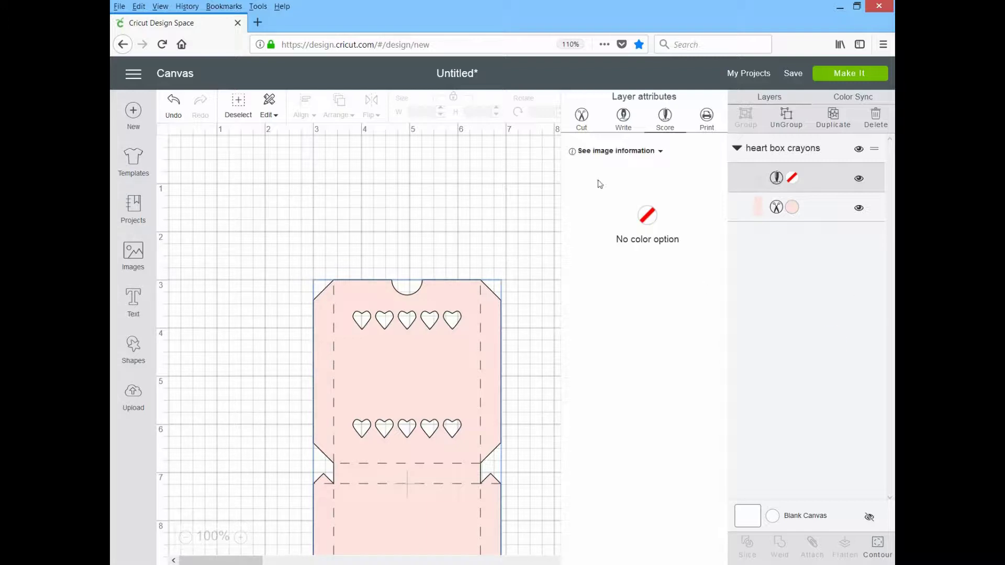
left_click(344, 151)
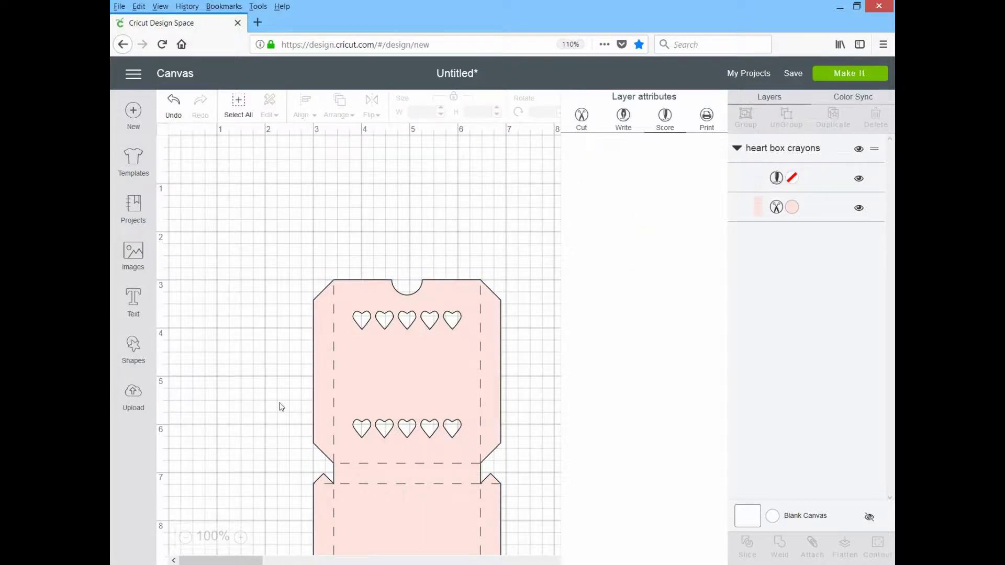
Step: Add a heart shape to the canvas and place it on the empty area to the right of the crayon box
scroll(272, 395, "down", 2)
scroll(271, 386, "down", 3)
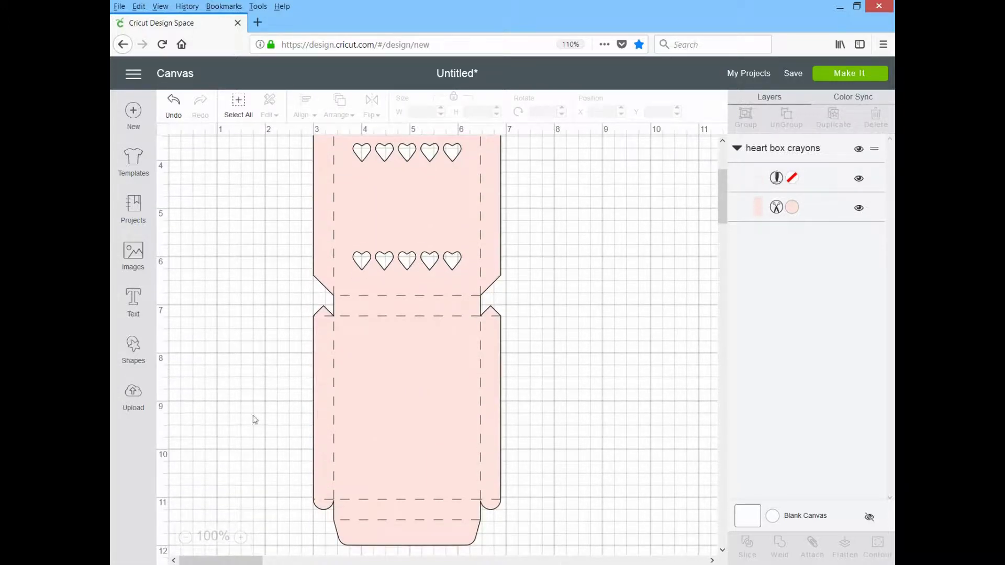
left_click(186, 541)
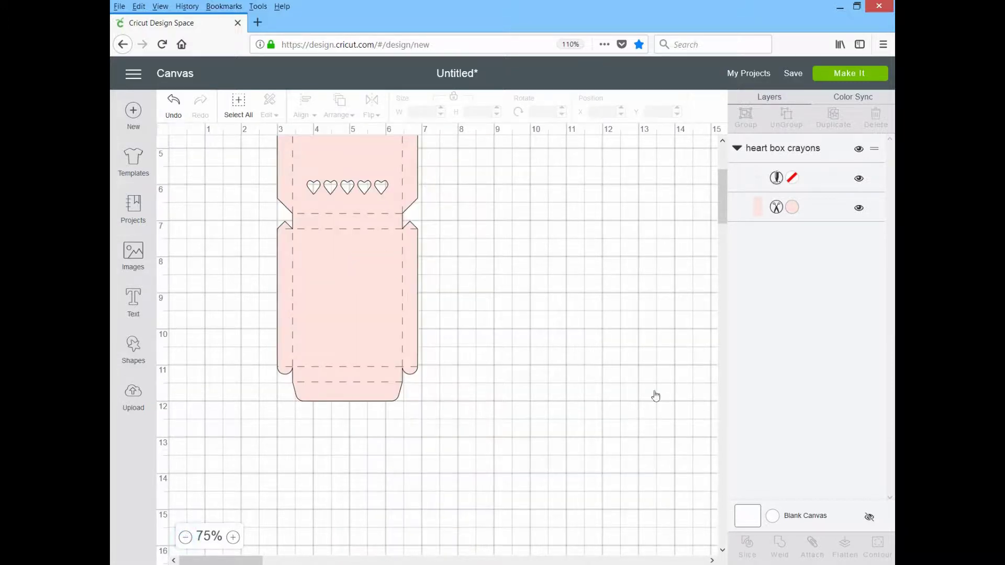
scroll(718, 171, "up", 5)
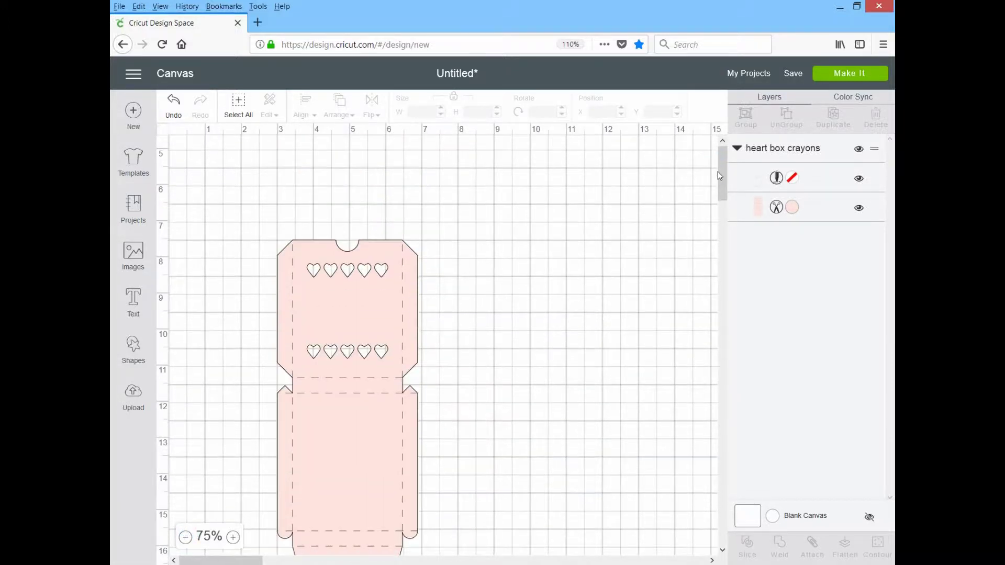
scroll(719, 174, "down", 1, "ctrl")
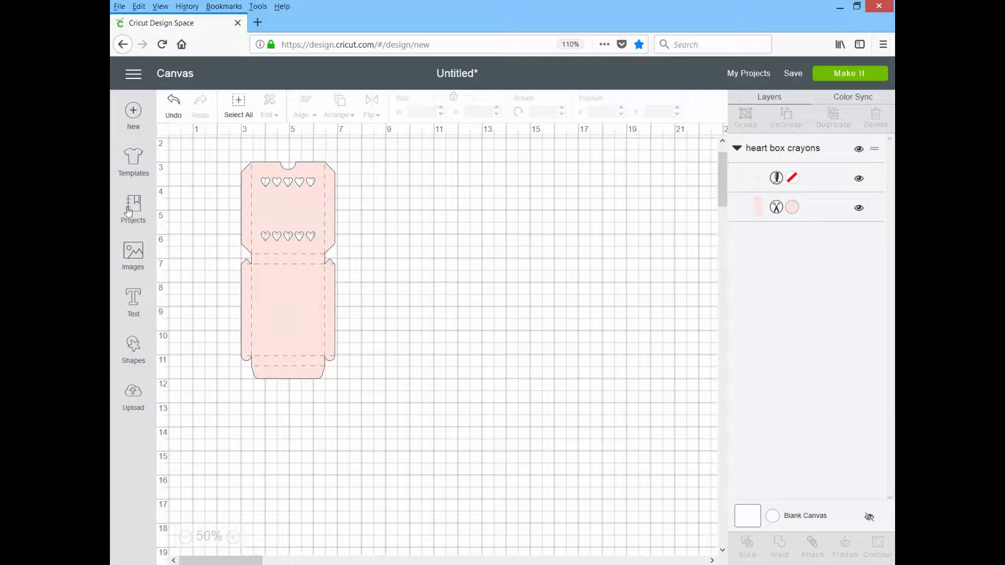
left_click(135, 347)
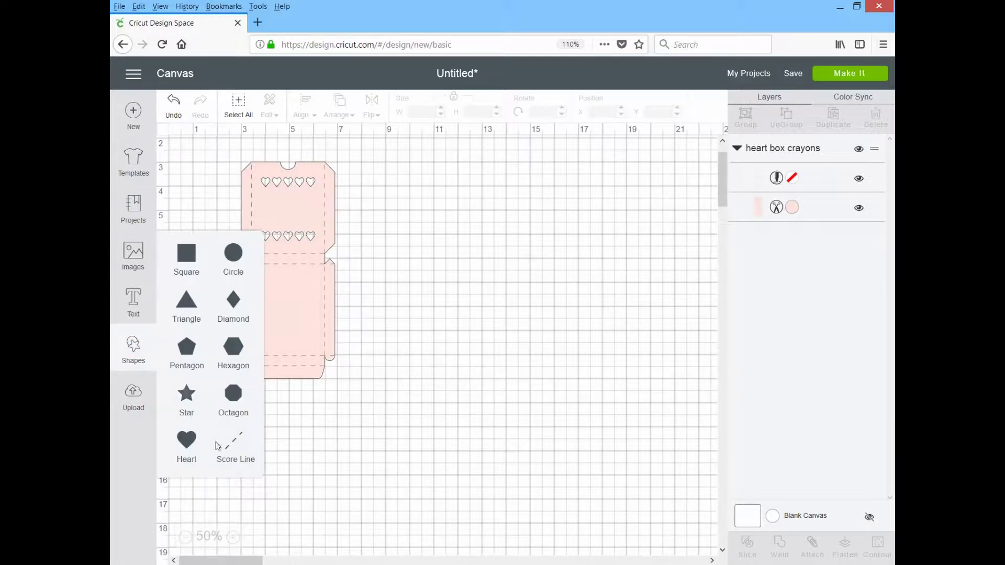
left_click(187, 439)
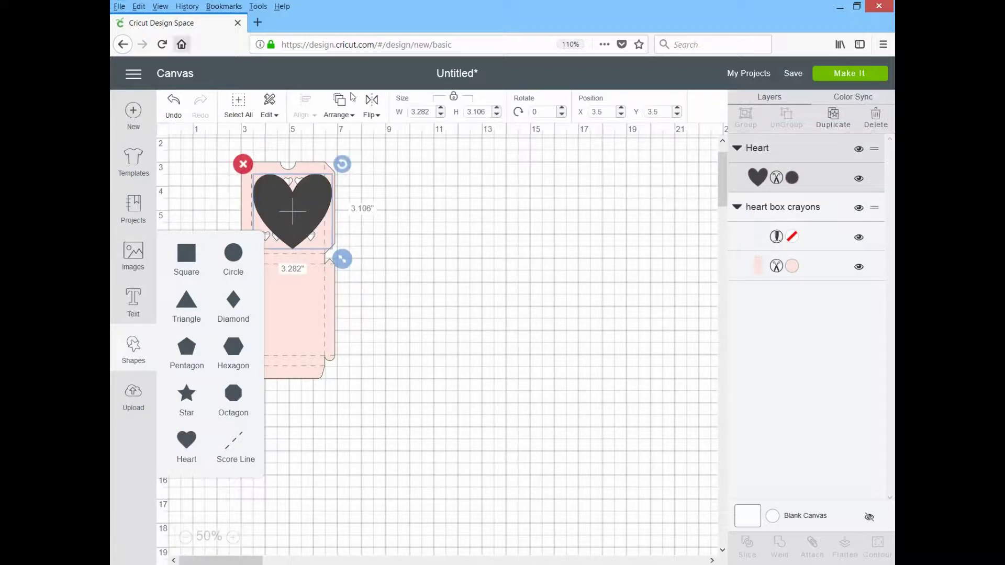
left_click(134, 348)
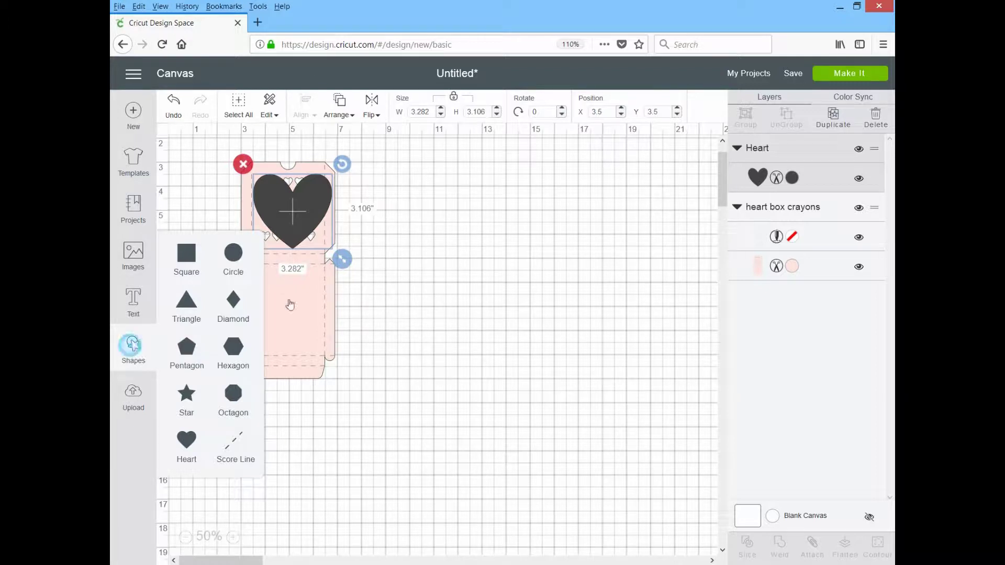
left_click_drag(293, 217, 402, 269)
Step: Set the heart shape's width to 2.894 inches with its proportions locked
left_click(424, 114)
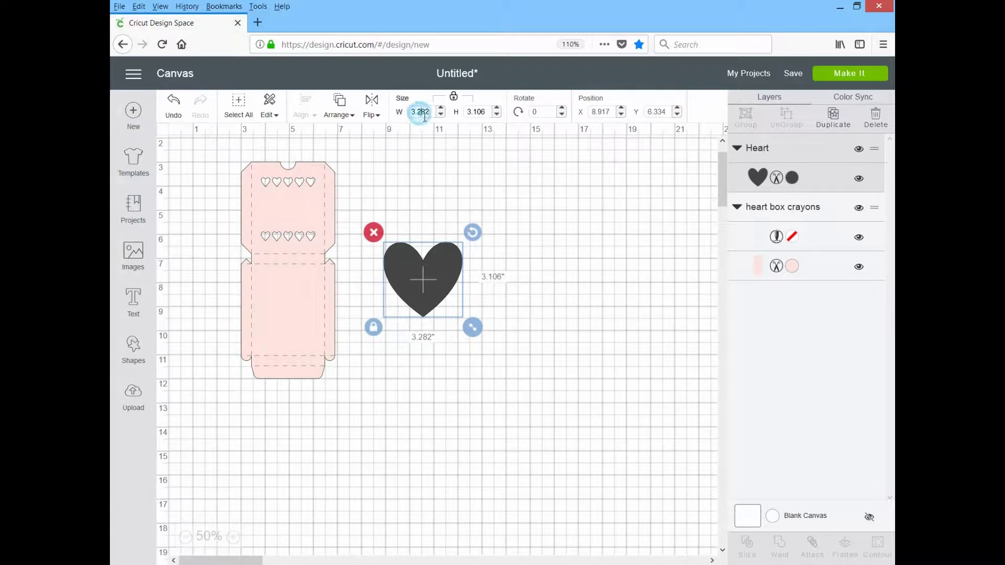
double_click(424, 114)
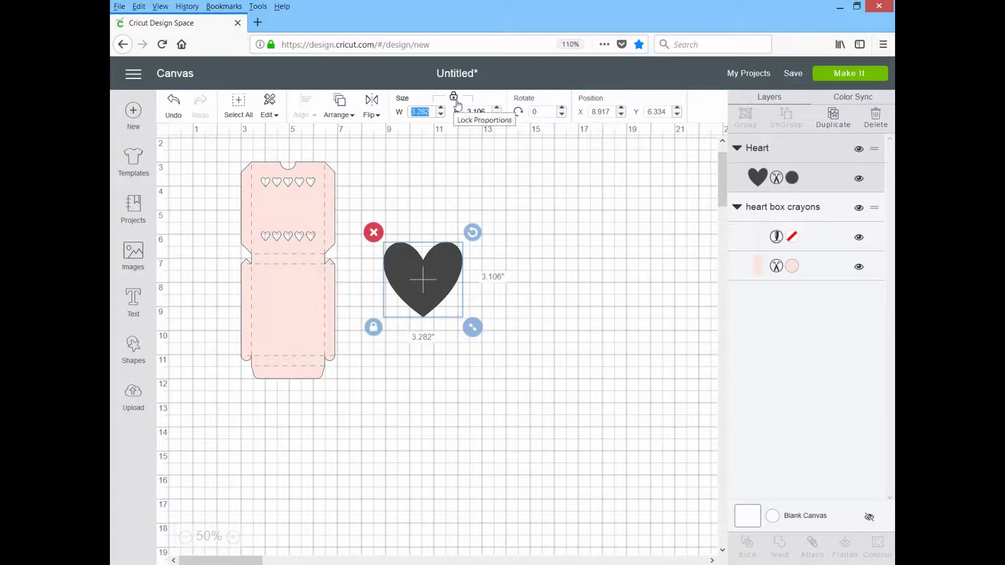
type("2.894")
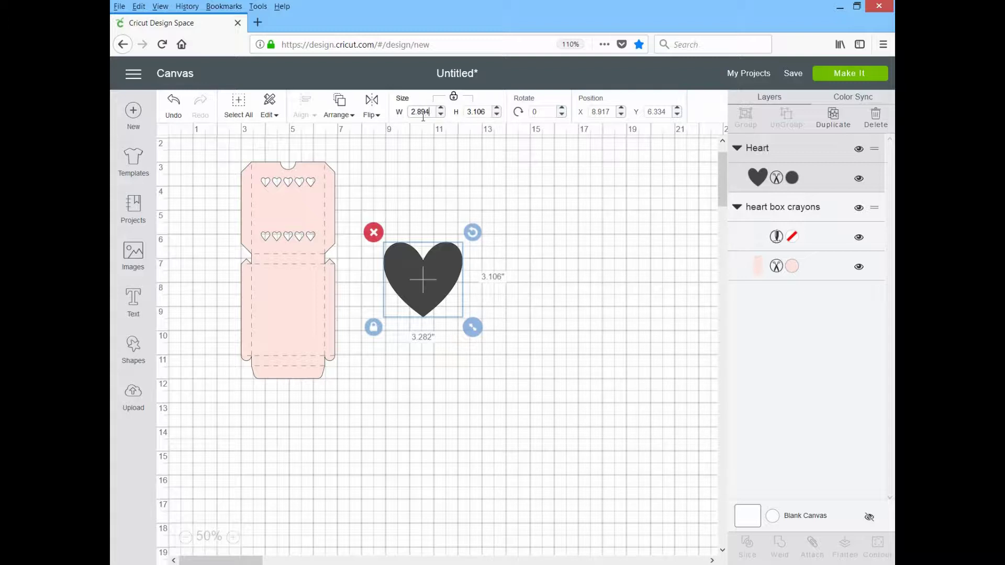
key("Return")
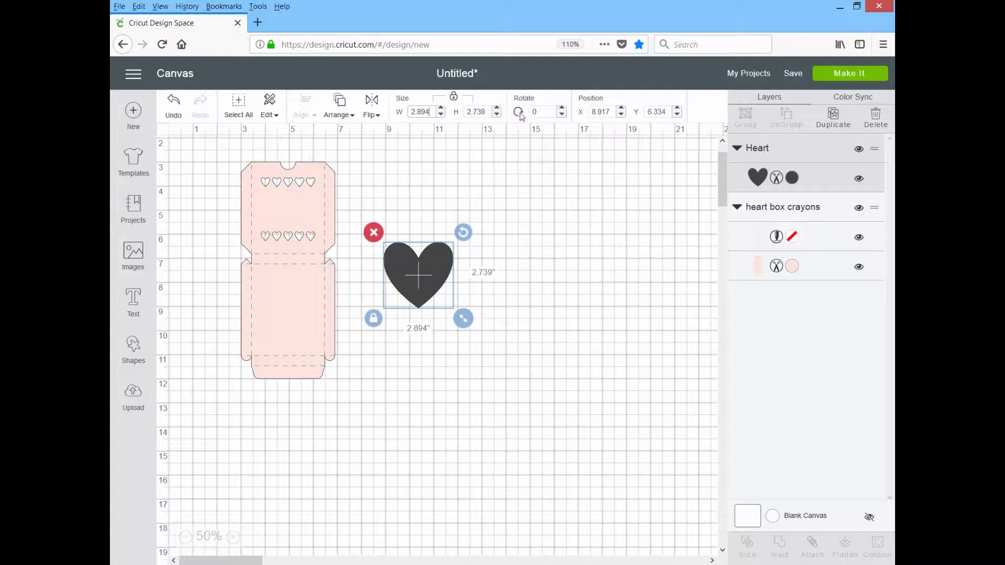
left_click(517, 265)
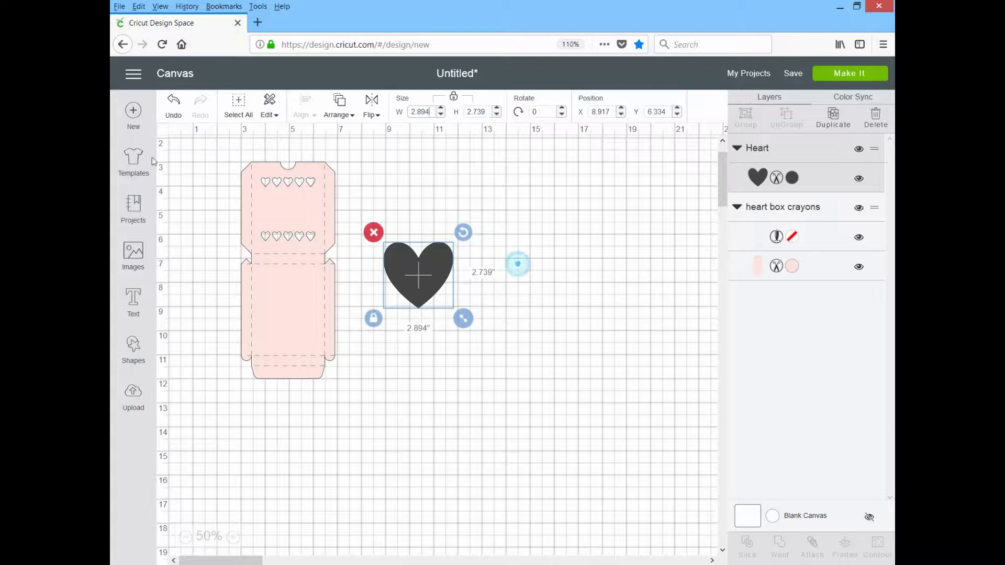
Step: Add a text object containing the recipient's first name to the canvas
left_click(132, 311)
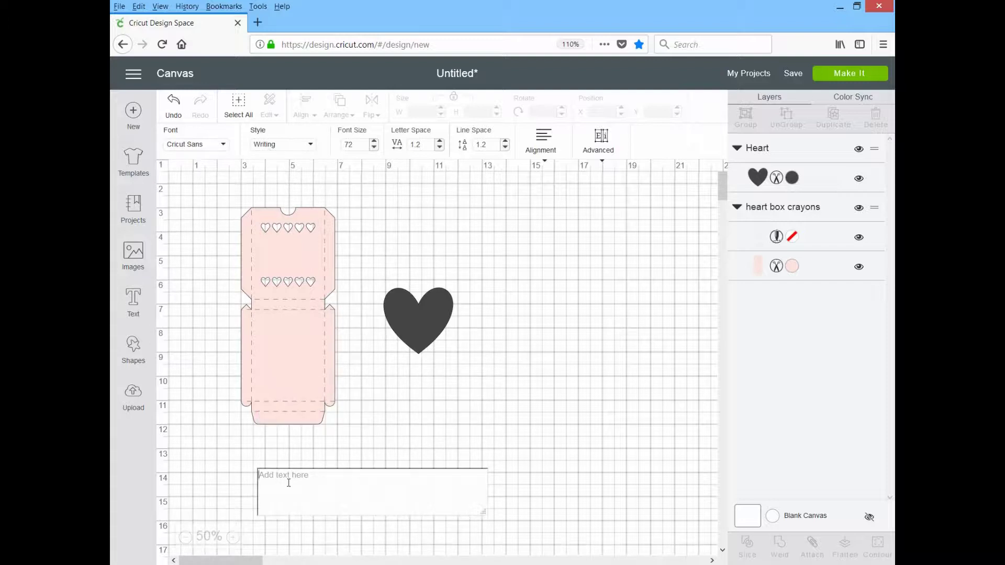
left_click(288, 483)
type("Sh")
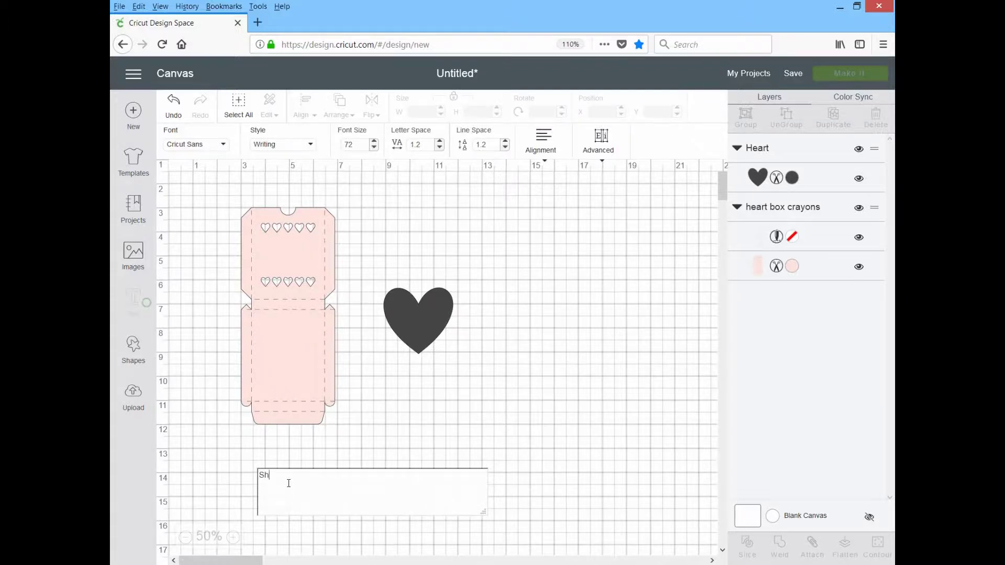
type("elby")
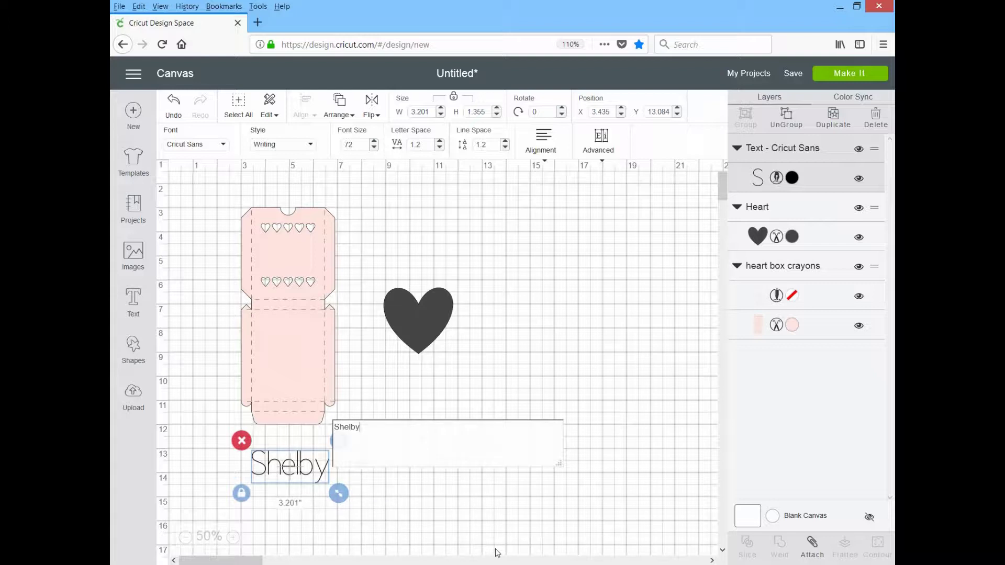
Step: Move the name text between the box's two rows of hearts and shrink it to about 2.92 inches wide
left_click(272, 467)
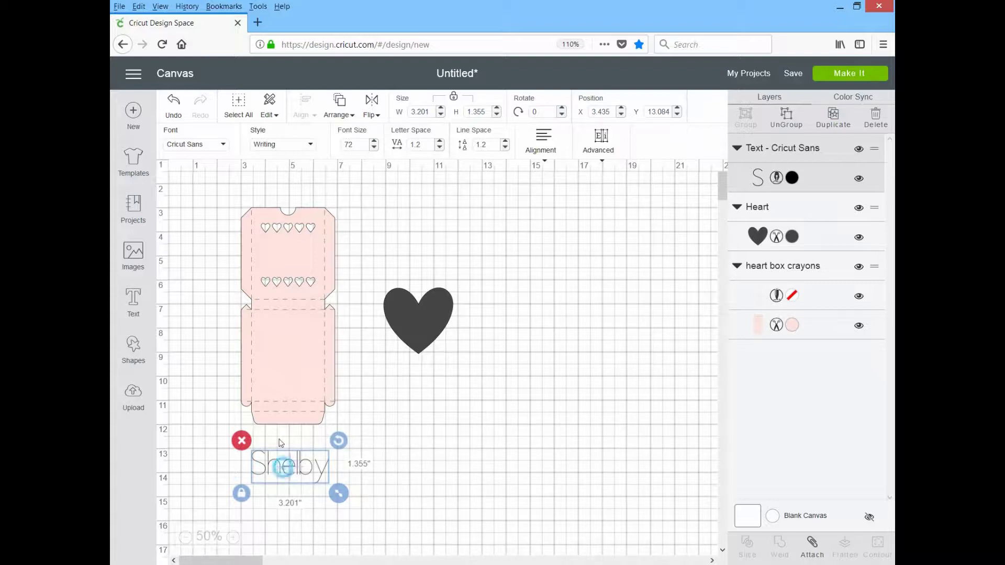
left_click_drag(292, 480, 287, 255)
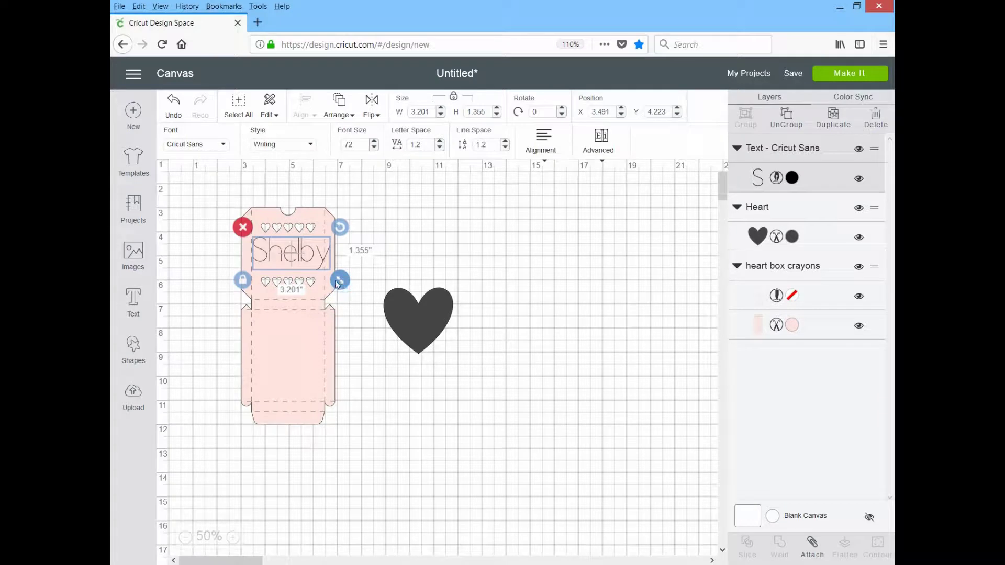
left_click_drag(339, 280, 336, 283)
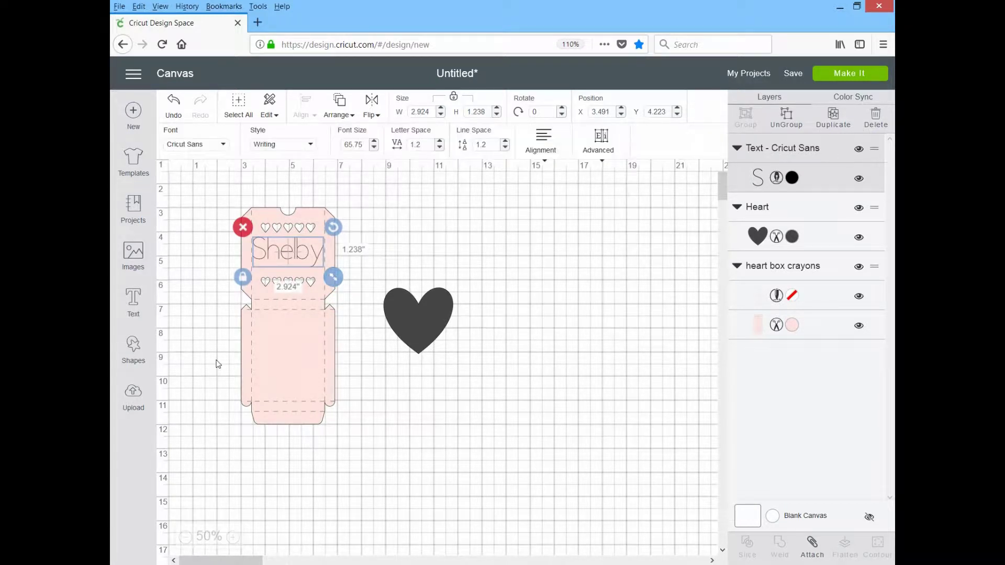
left_click(133, 254)
left_click(215, 247)
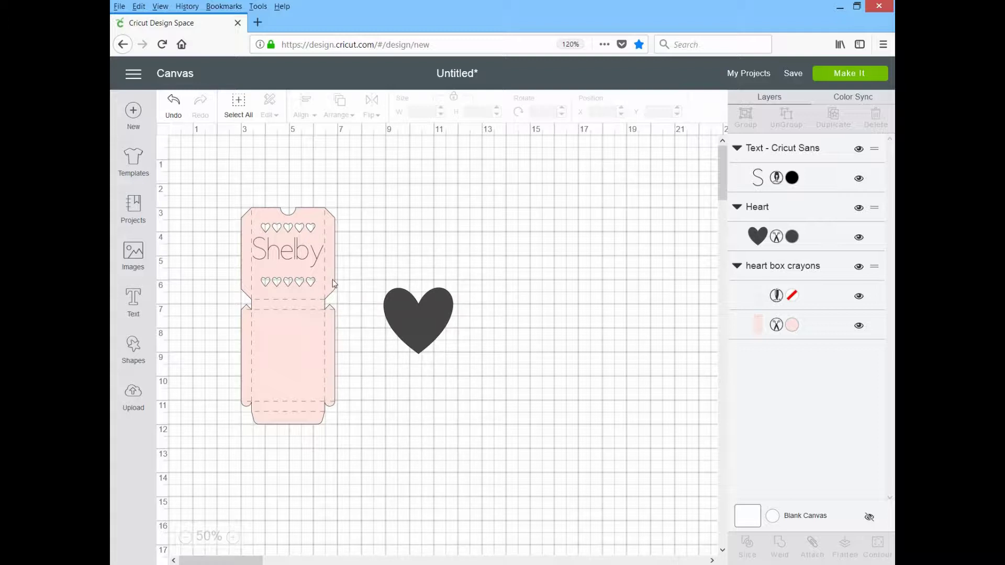
Step: Shrink the name text to about 2.81 inches wide and reposition it midway between the two heart rows
key("ctrl+plus")
key("ctrl+plus")
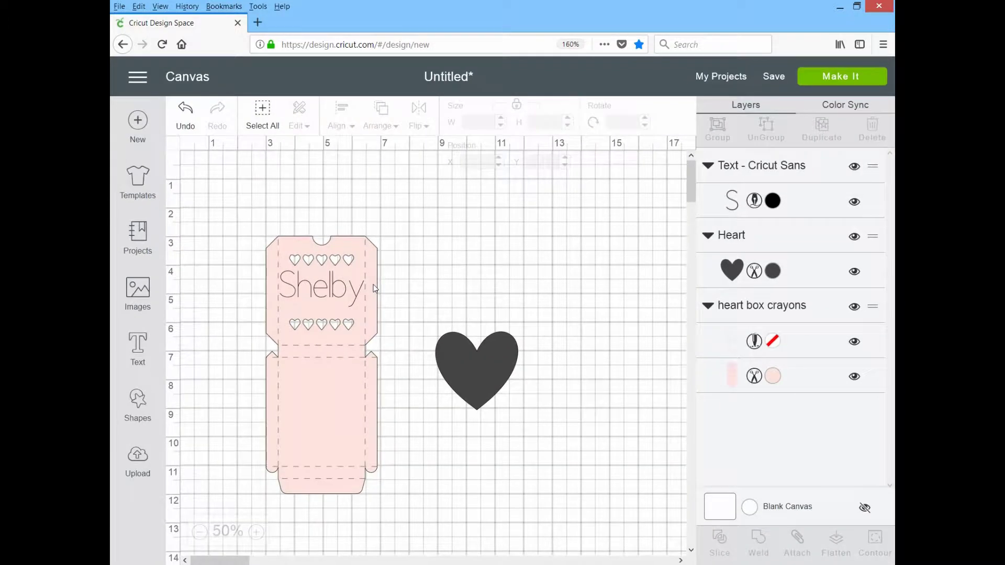
key("ctrl+plus")
key("ctrl+plus")
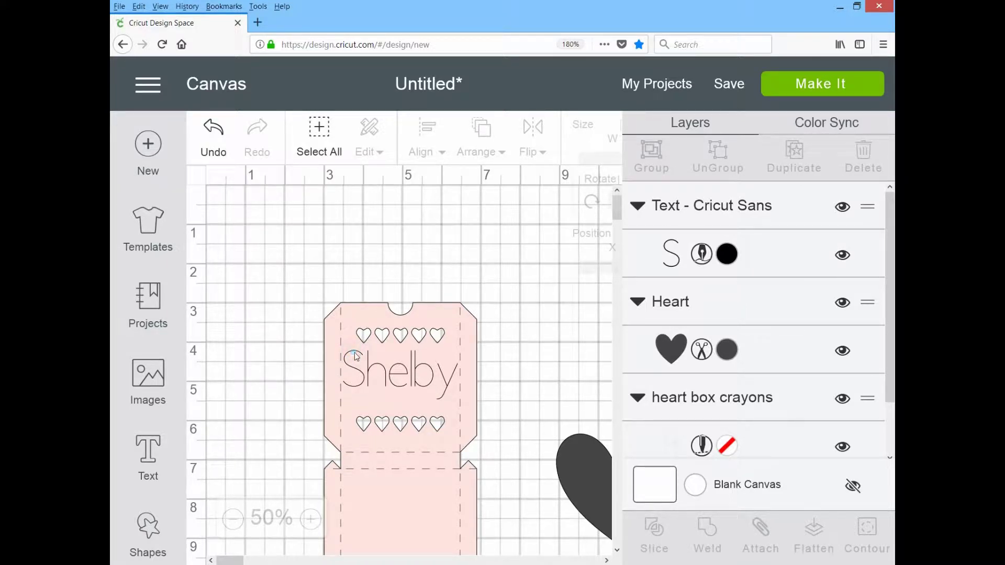
left_click(369, 375)
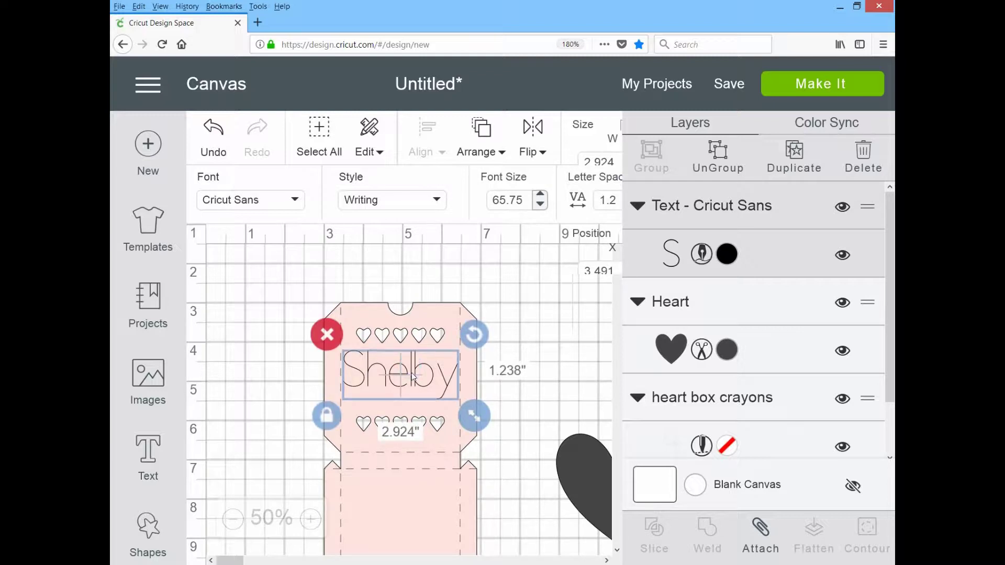
left_click_drag(412, 372, 412, 380)
left_click_drag(478, 427, 472, 419)
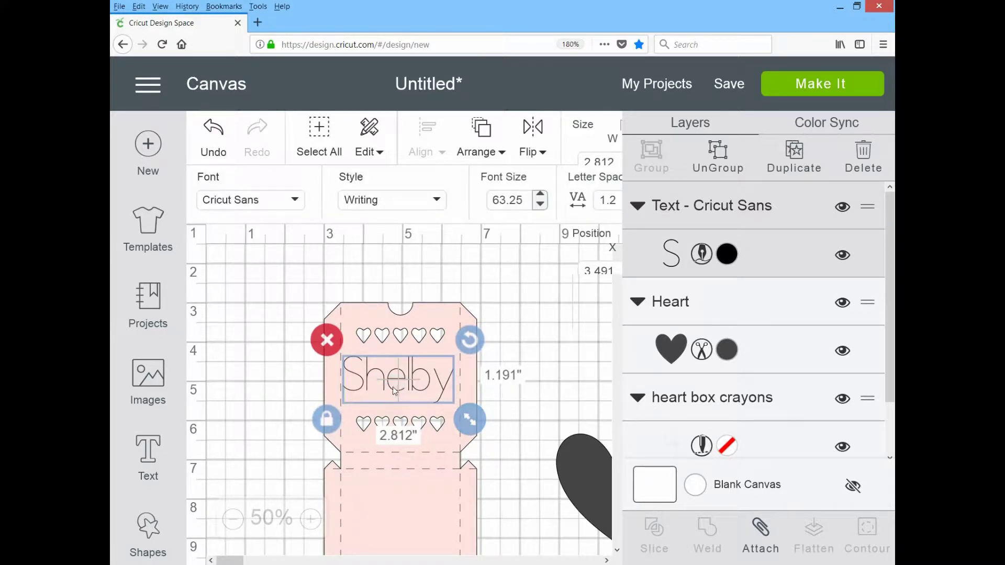
left_click_drag(395, 390, 398, 393)
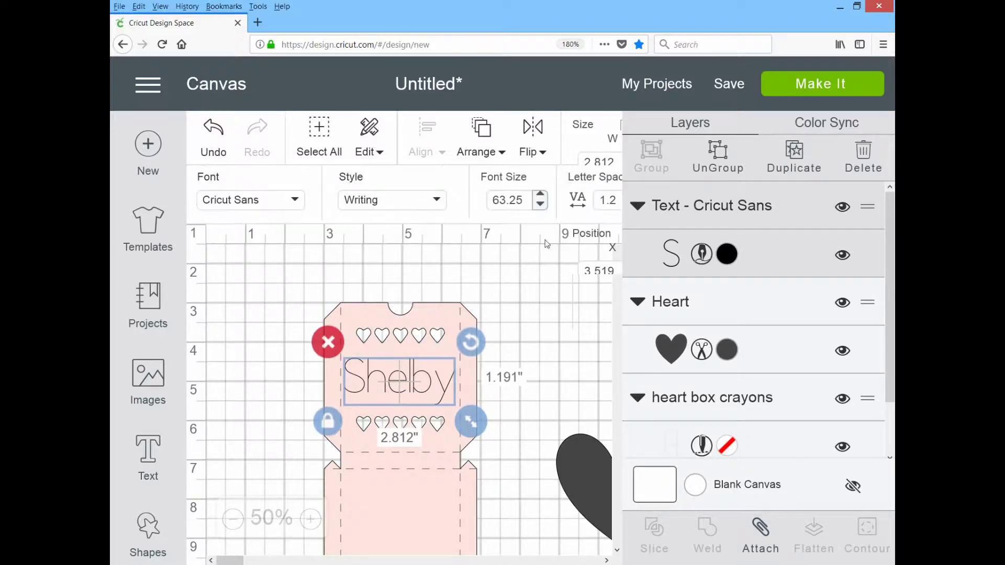
Step: Select the name text together with the crayon box and align them with Center Horizontally
left_click(358, 311)
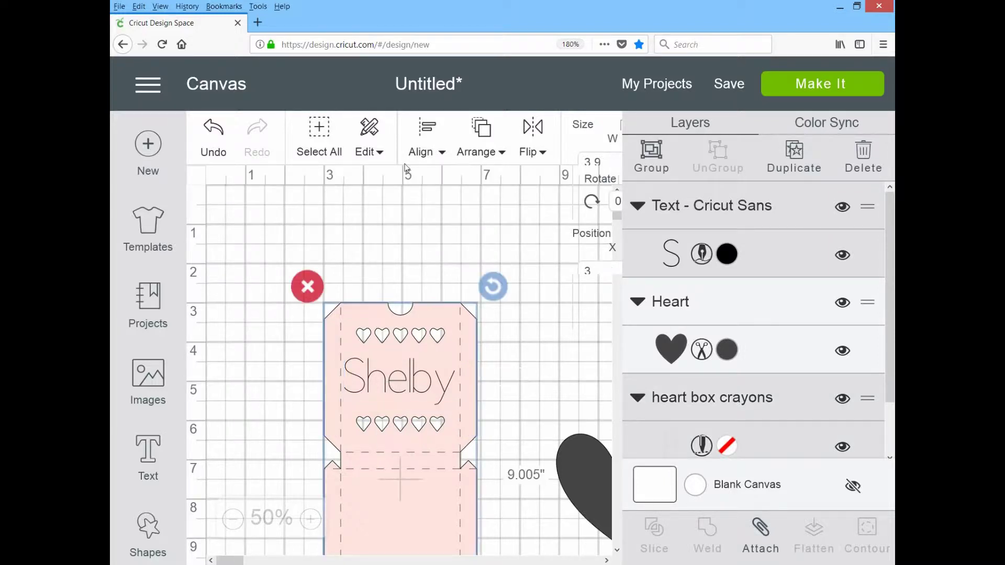
left_click(441, 157)
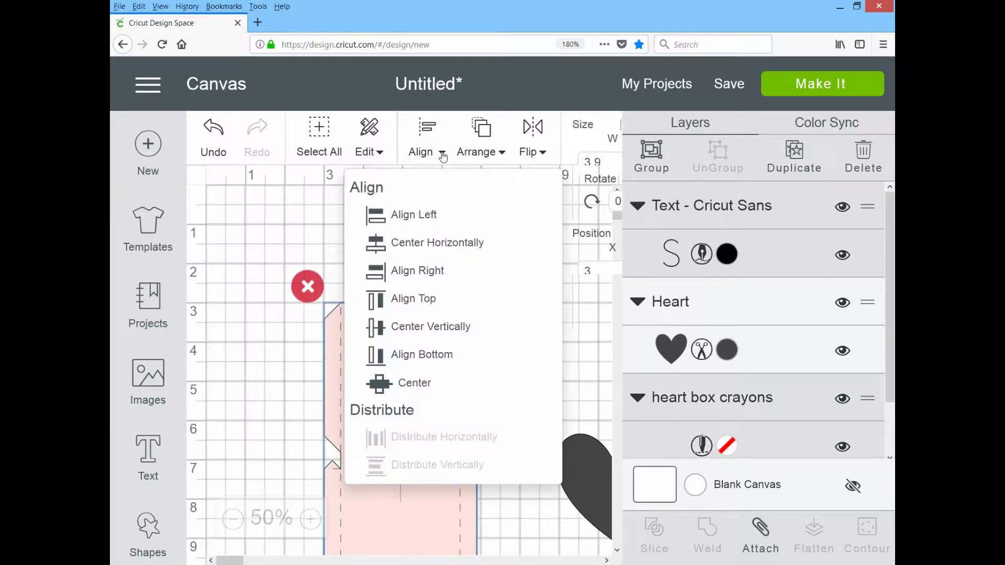
left_click(380, 250)
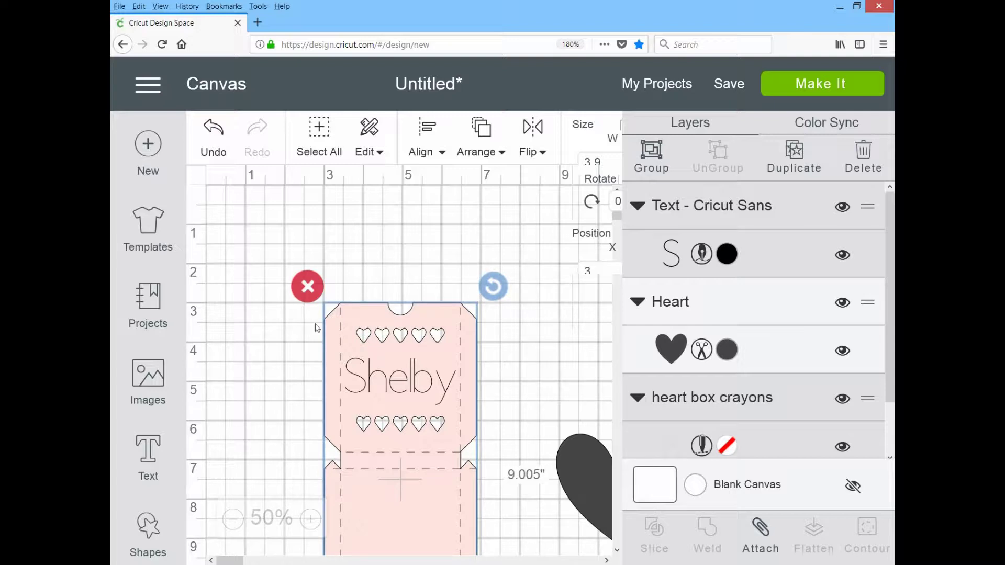
scroll(316, 327, "down", 5)
scroll(441, 312, "up", 4)
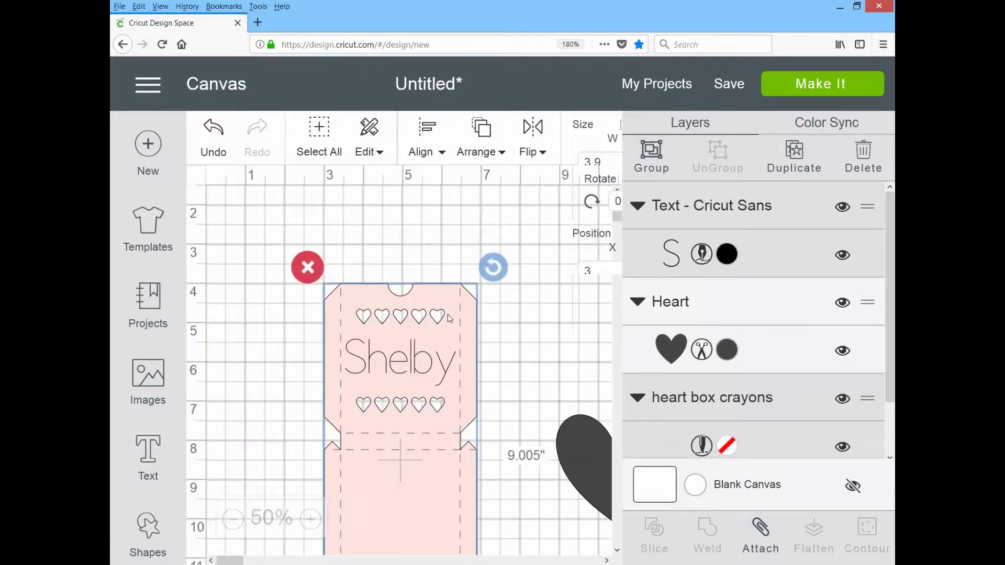
scroll(468, 274, "up", 1)
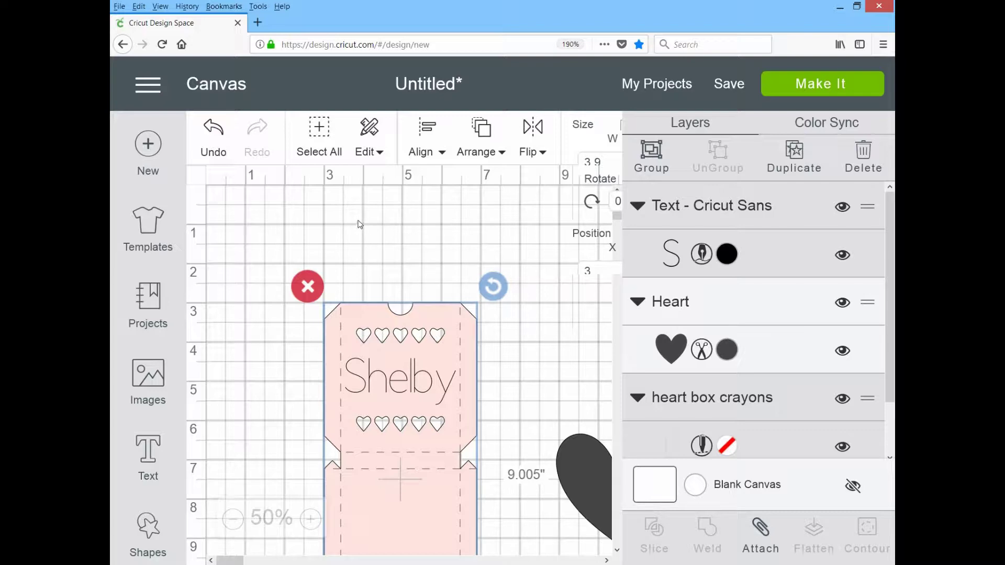
key("ctrl+plus")
key("ctrl+plus")
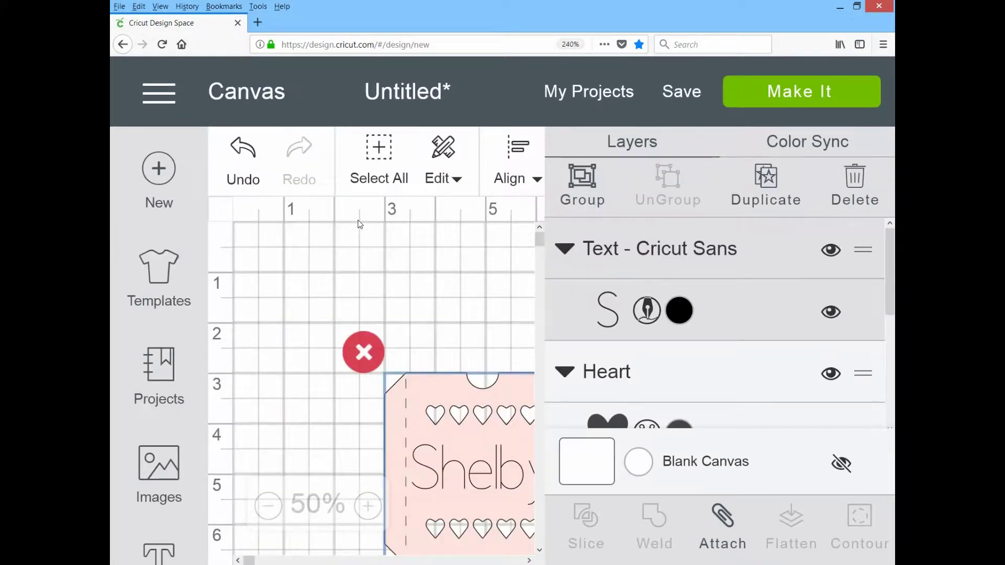
Step: Change the separate heart shape's cut colour to white (#FFFFFF)
key("ctrl+minus")
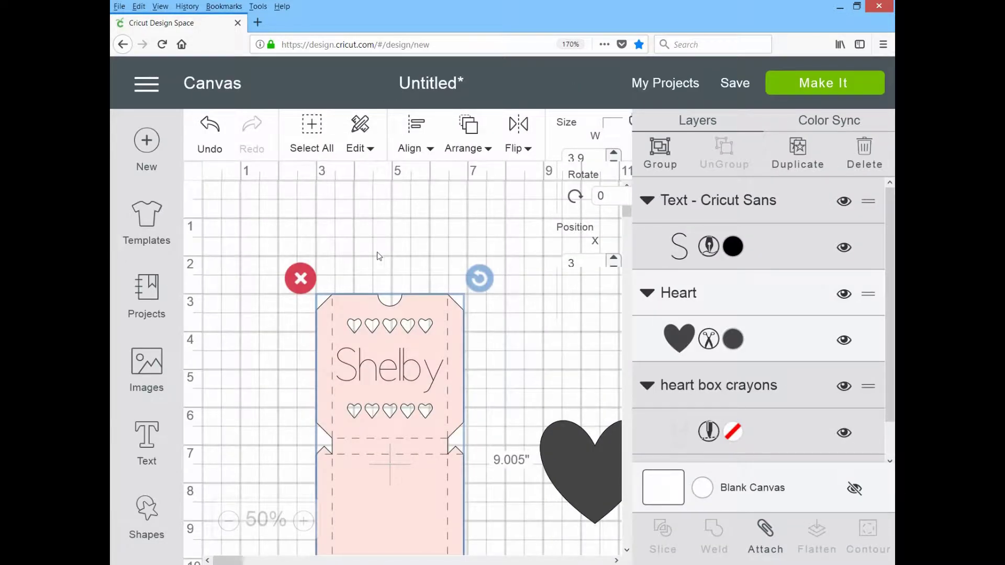
key("ctrl+minus")
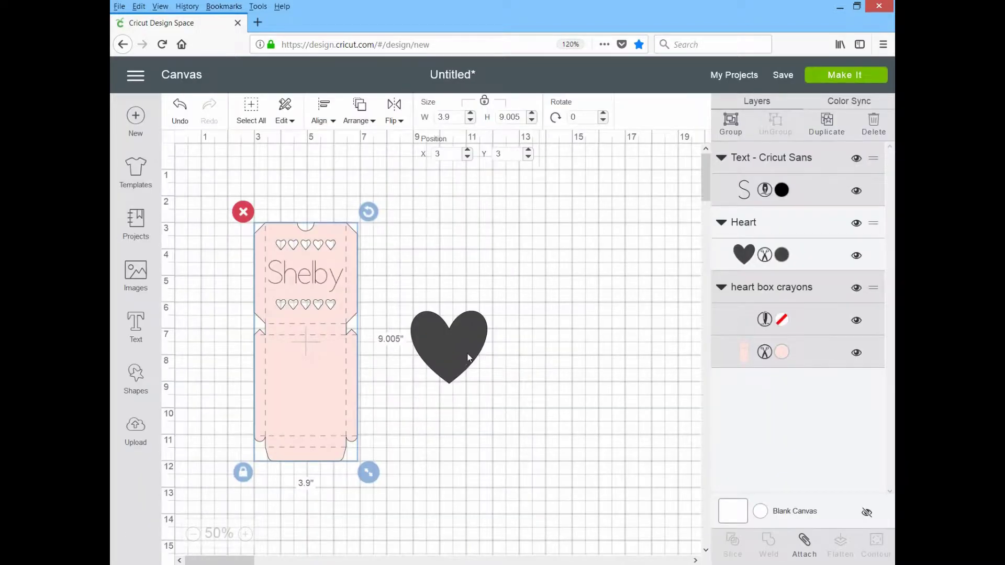
left_click(785, 257)
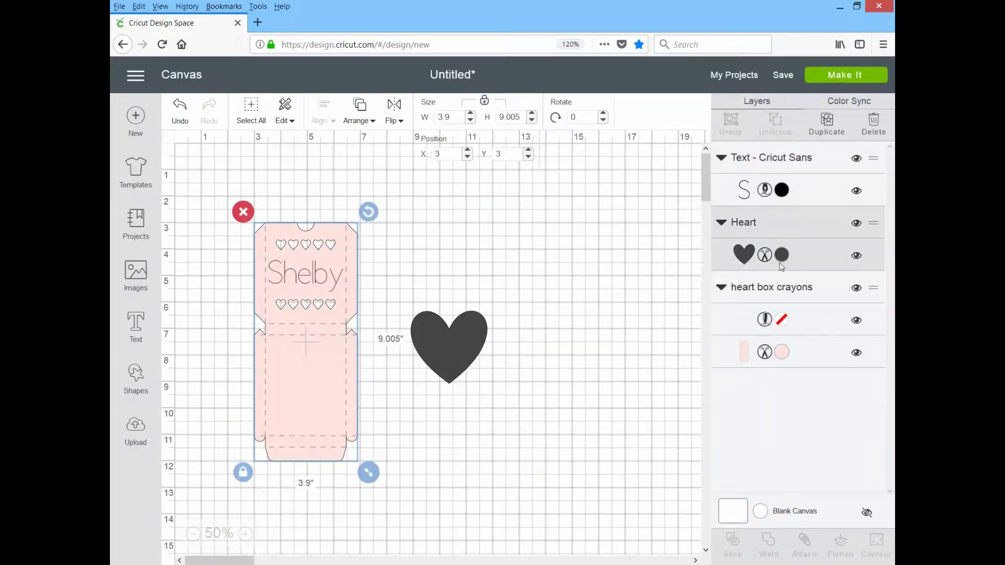
left_click(783, 256)
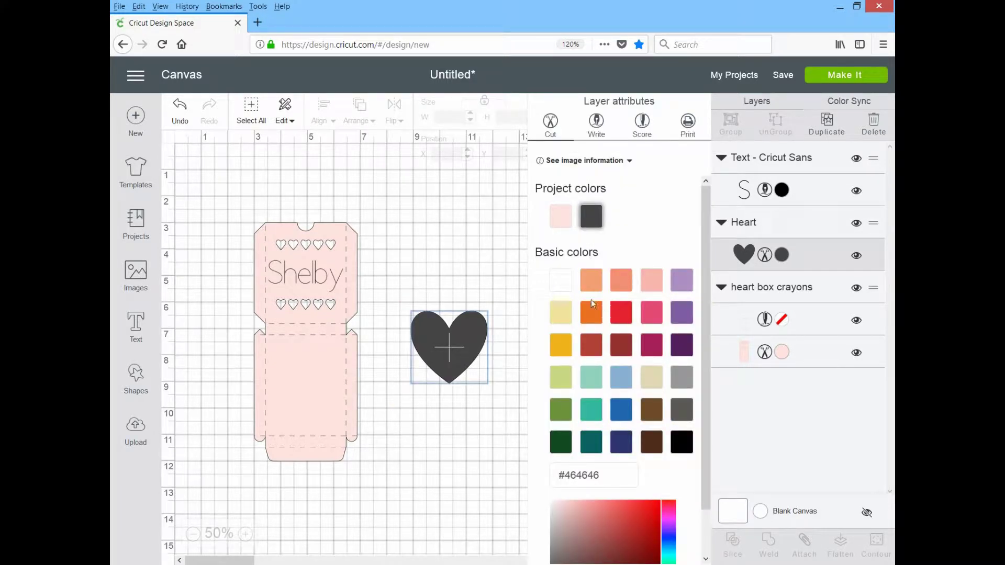
left_click(560, 279)
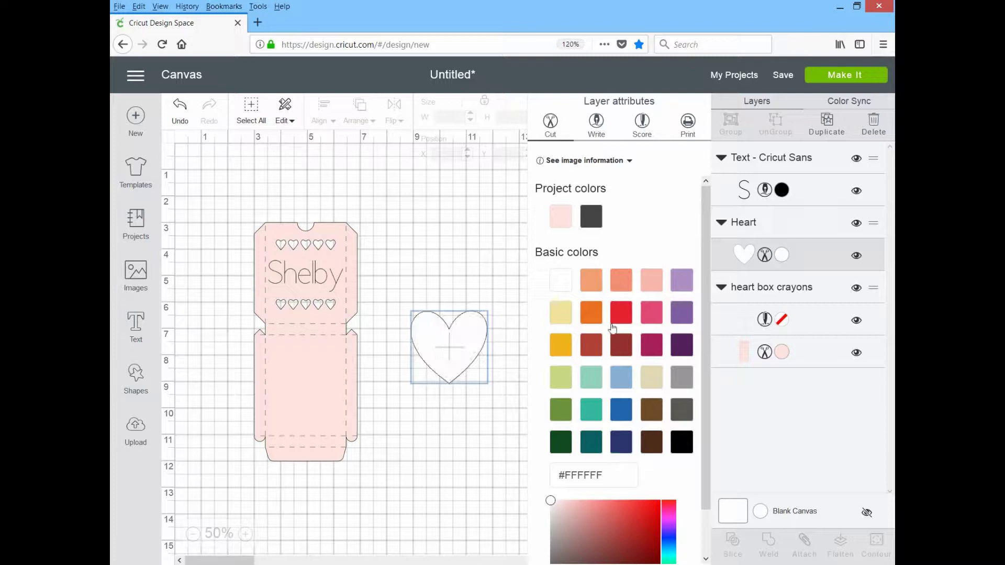
left_click(471, 410)
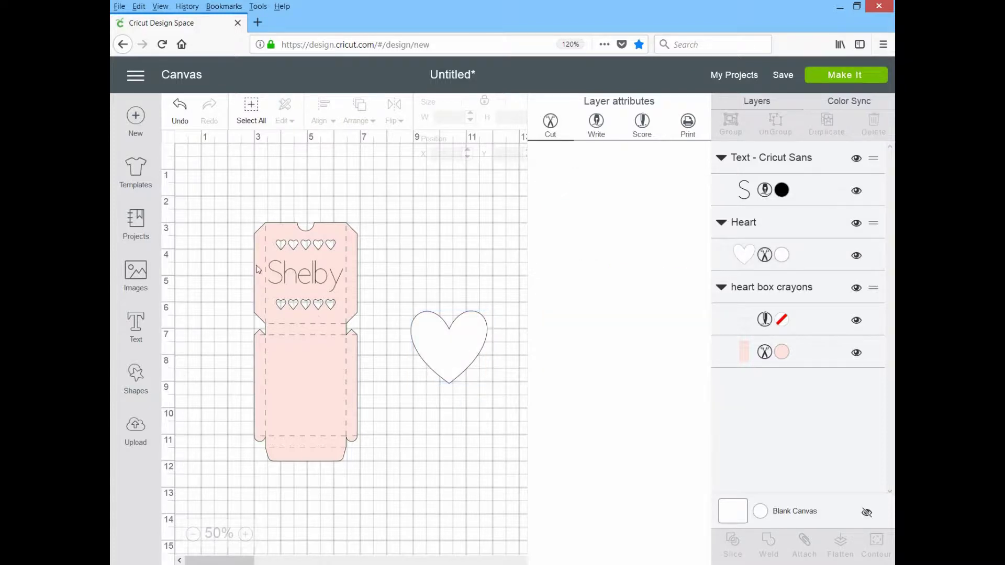
Step: Add a text object reading "Happy Valentines" with "Day" on a second line, and centre-align its lines
left_click(134, 324)
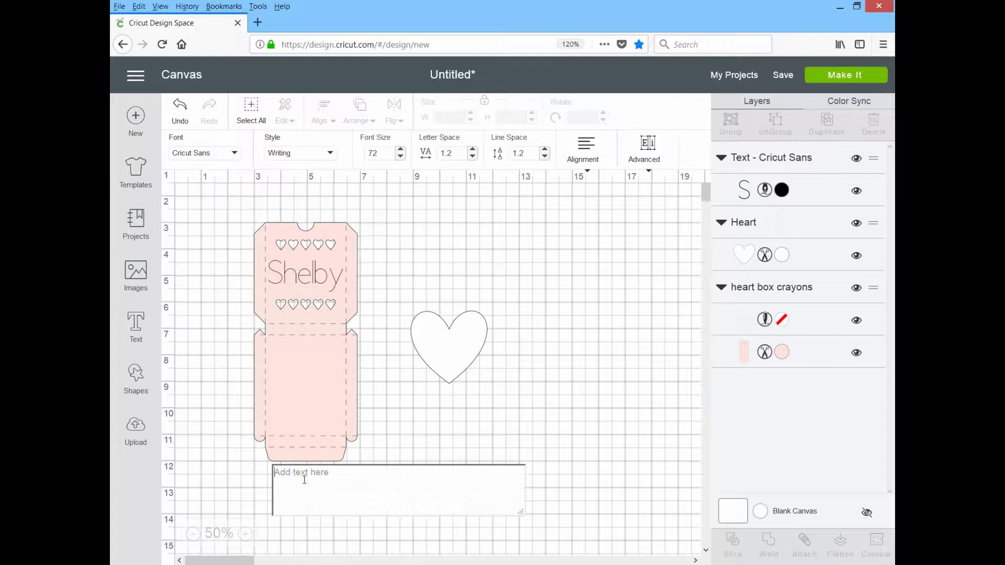
type("H")
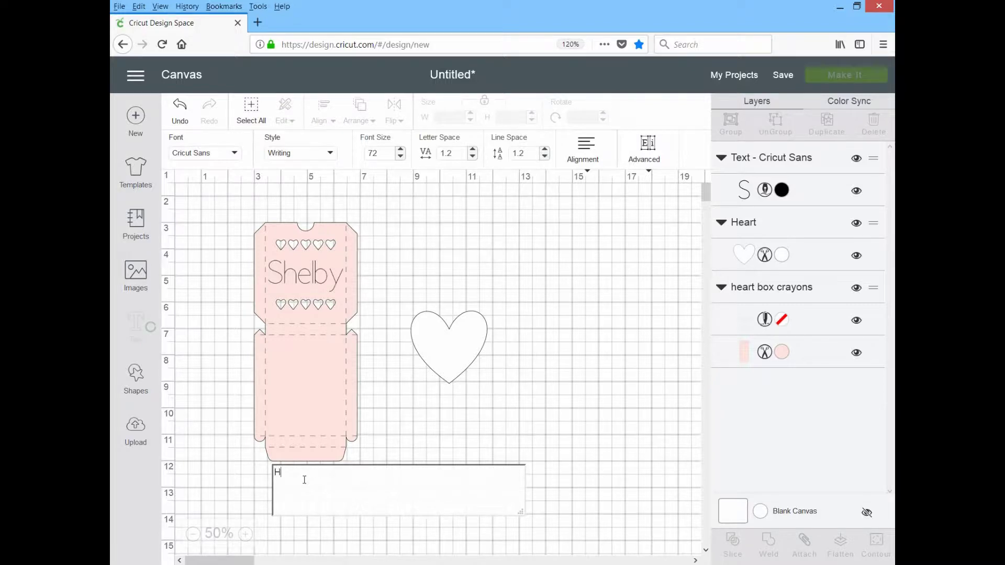
type("appy Valentines")
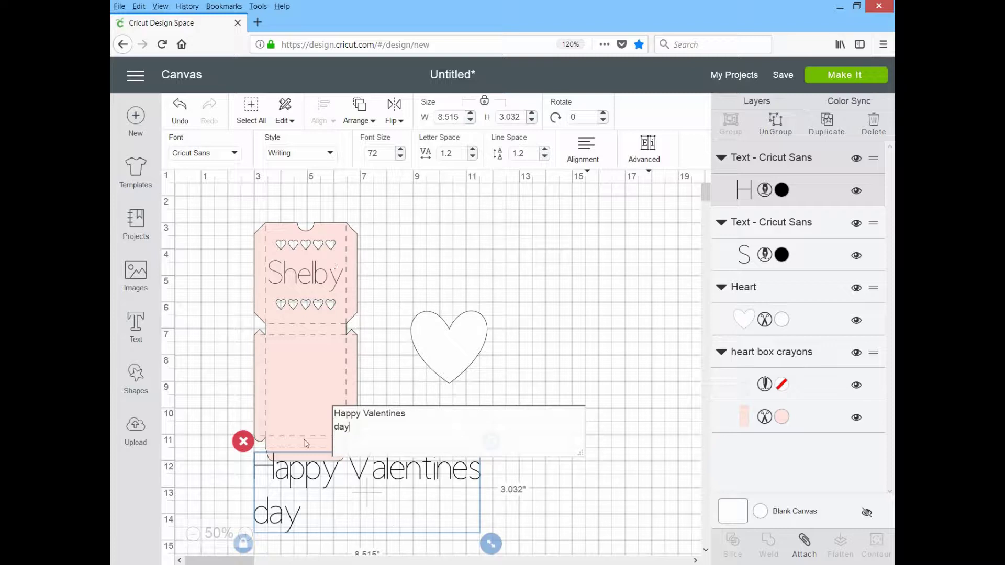
left_click_drag(338, 431, 335, 431)
type("D")
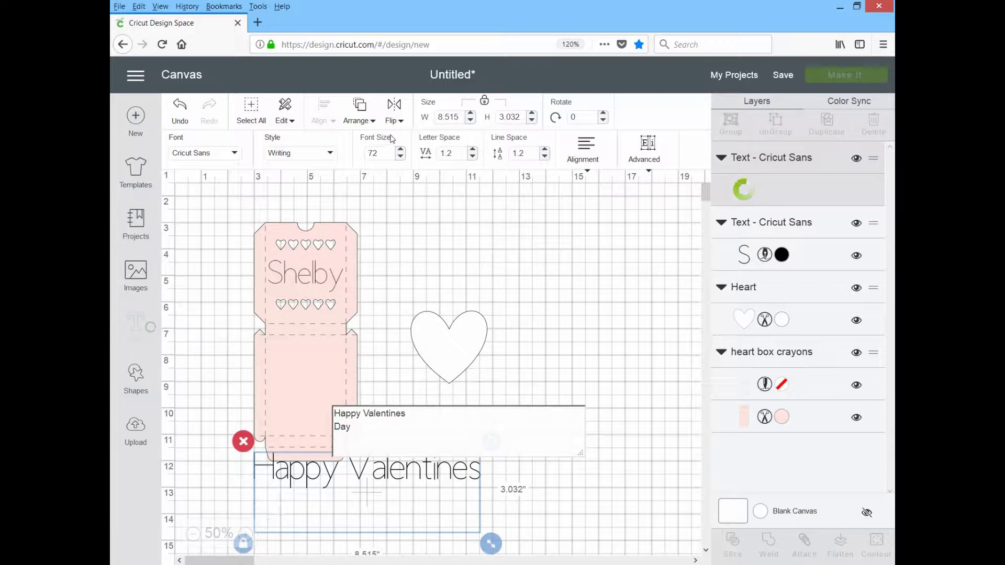
left_click(582, 149)
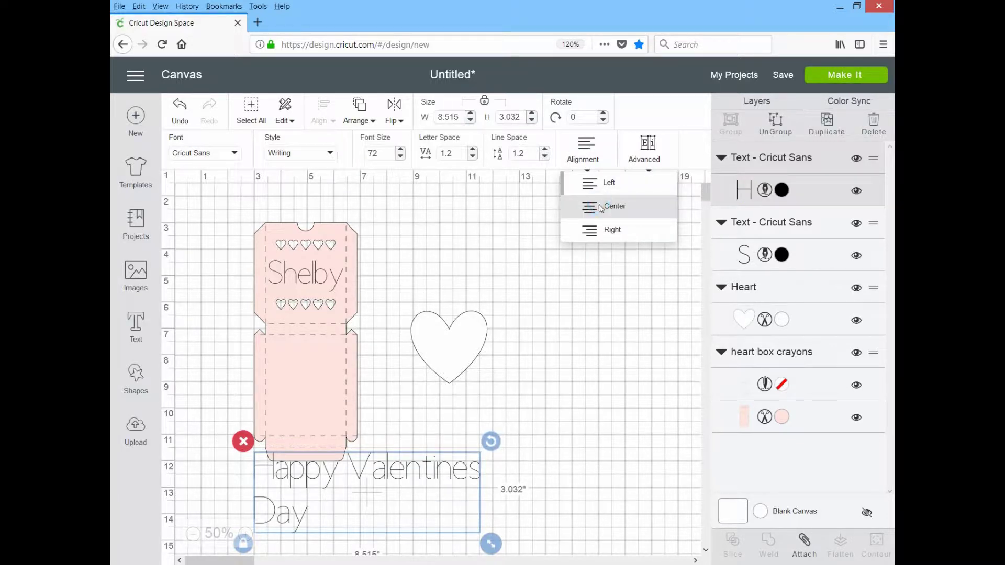
left_click(611, 217)
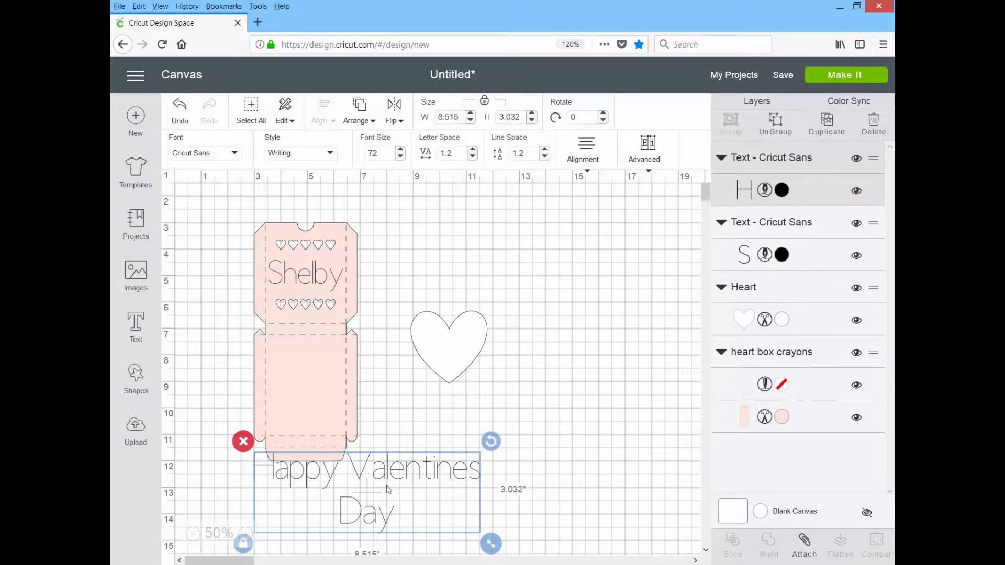
Step: Move the "Happy Valentines Day" text onto the white heart and shrink it to about 2.46 inches wide
left_click_drag(385, 479, 492, 361)
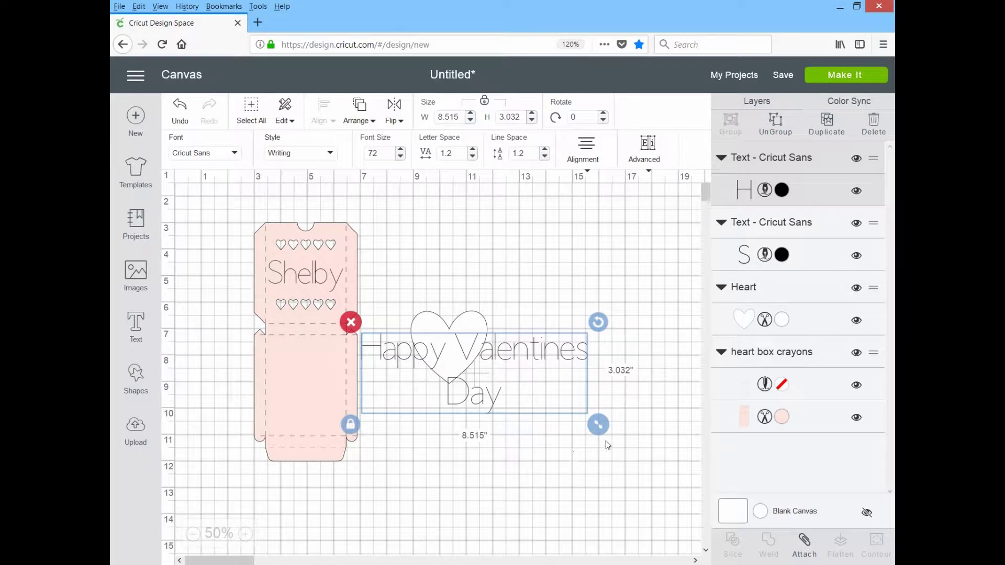
left_click_drag(600, 430, 446, 371)
left_click_drag(386, 340, 486, 365)
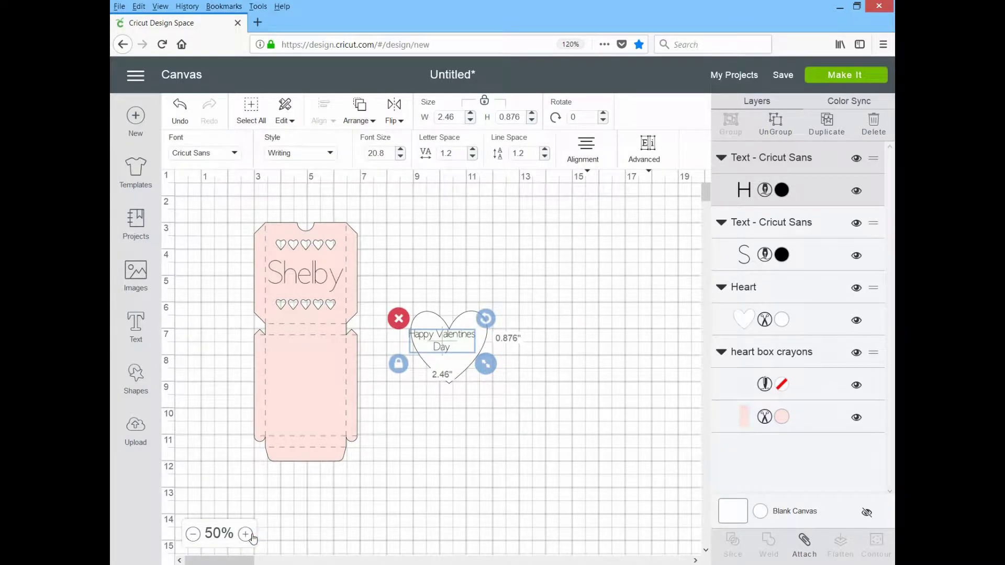
Step: Shift the white heart to about X 8.6, Y 6.24 inches so the greeting sits centred inside it
left_click(246, 534)
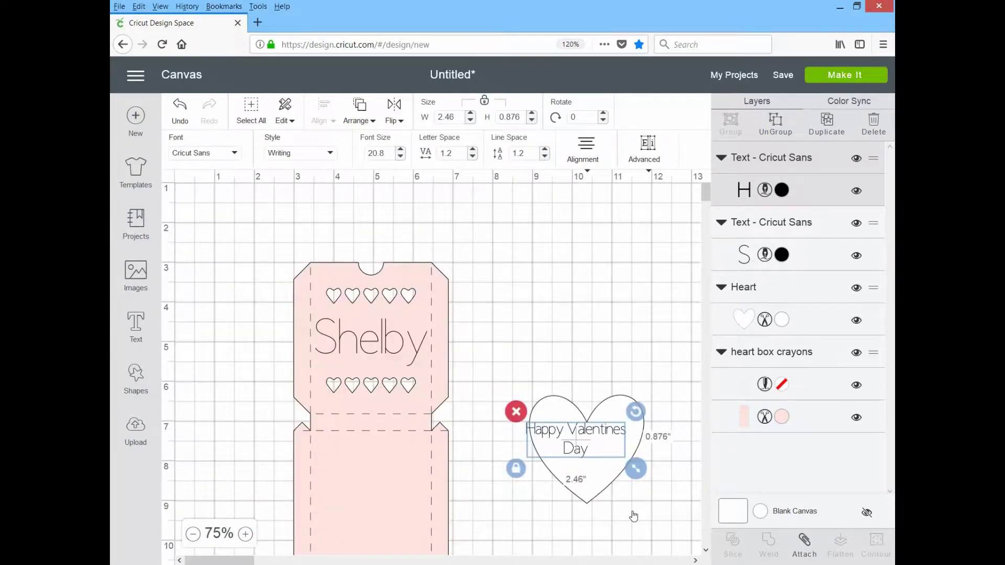
scroll(547, 433, "up", 1)
left_click(557, 435)
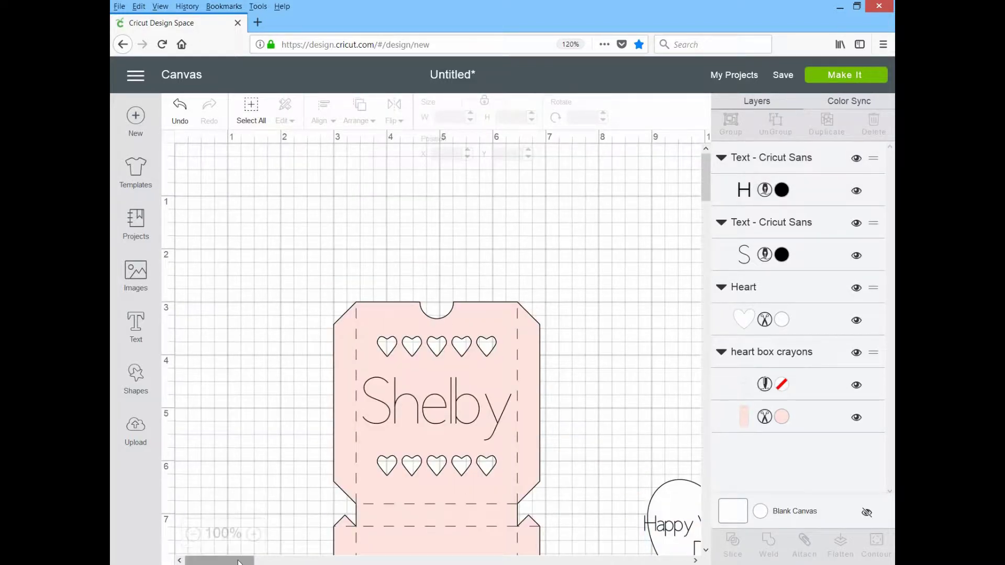
left_click_drag(238, 561, 277, 561)
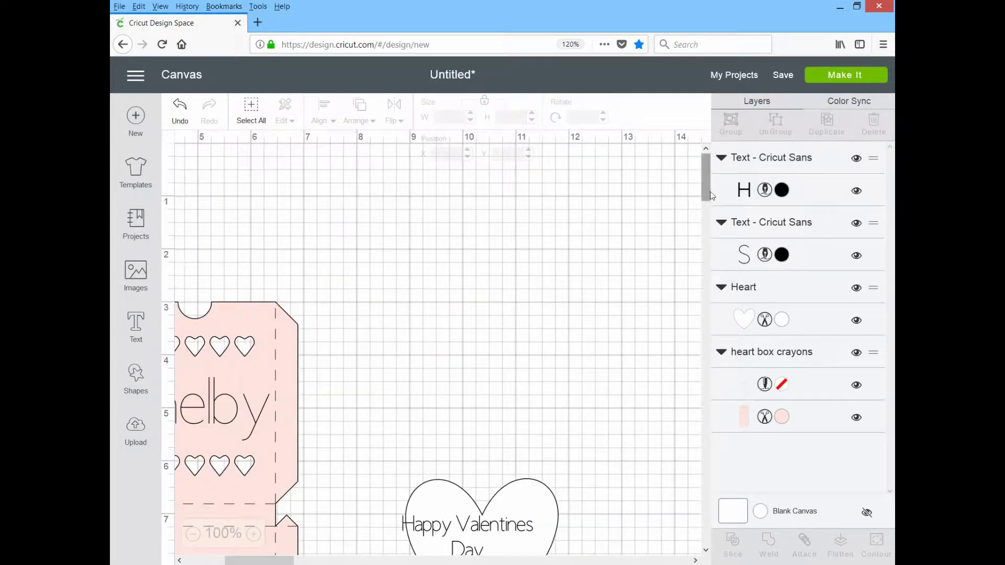
left_click_drag(710, 195, 707, 218)
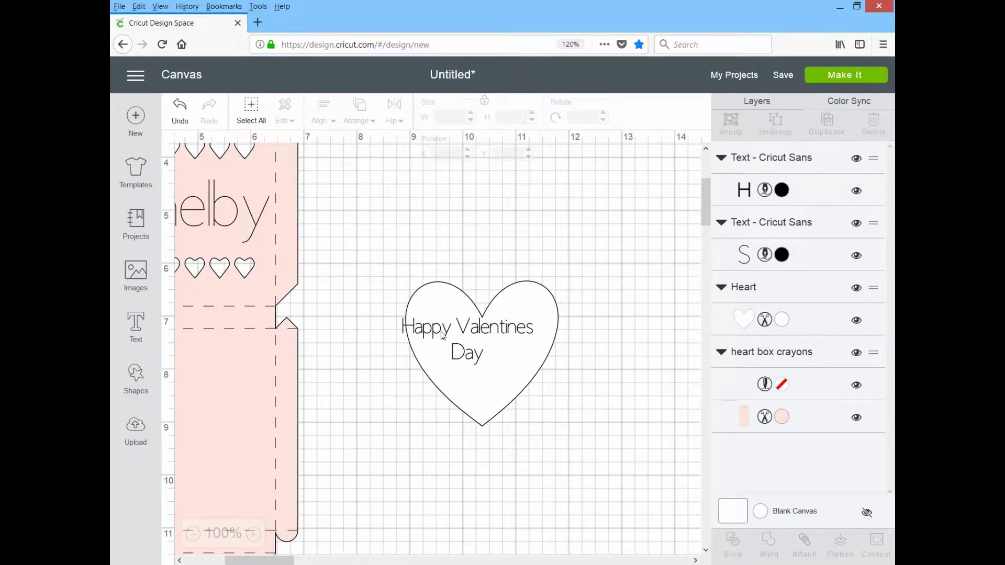
left_click(442, 336)
left_click_drag(450, 340, 409, 325)
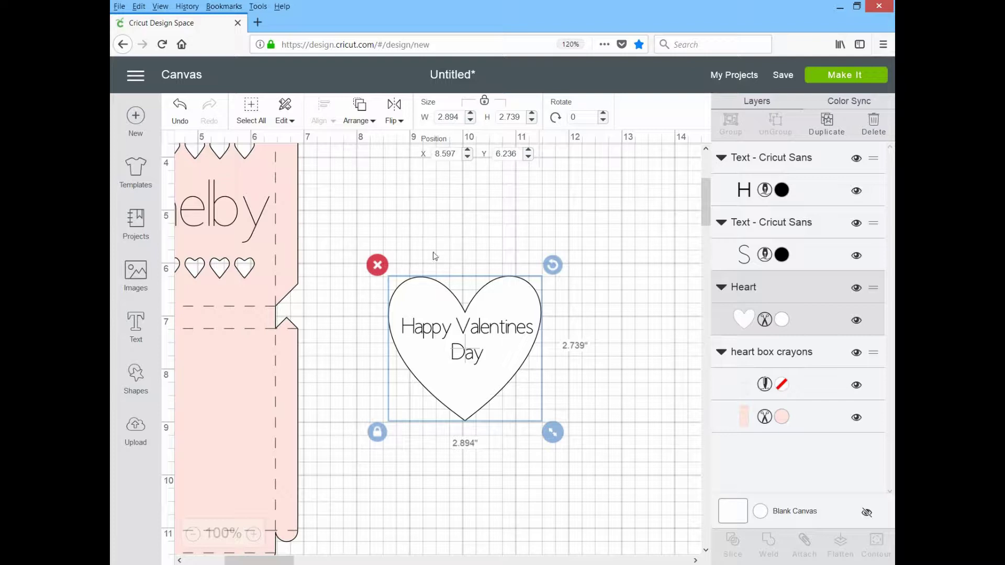
left_click(438, 234)
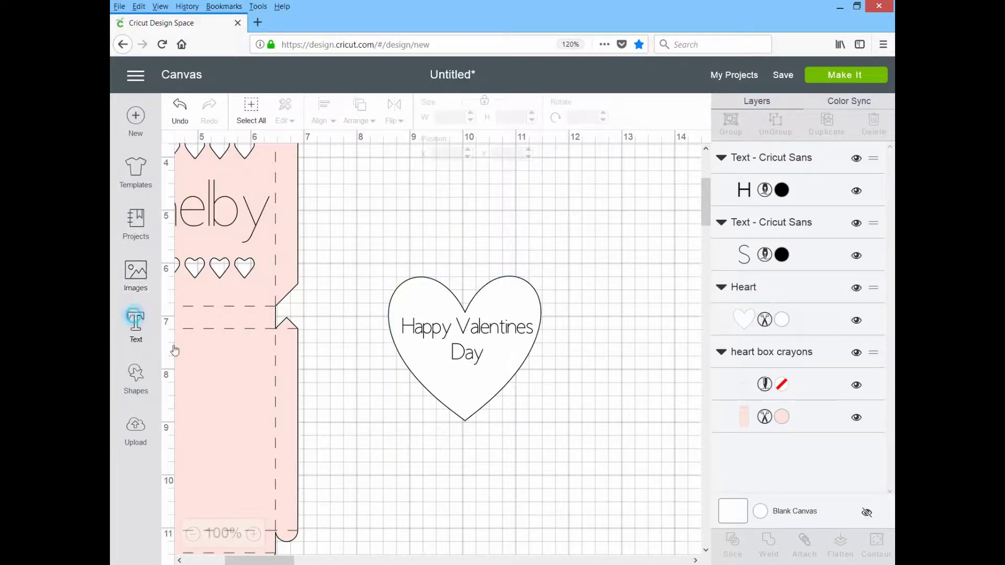
Step: Add another text object reading "love," with "Grandma" on a second line
key("t")
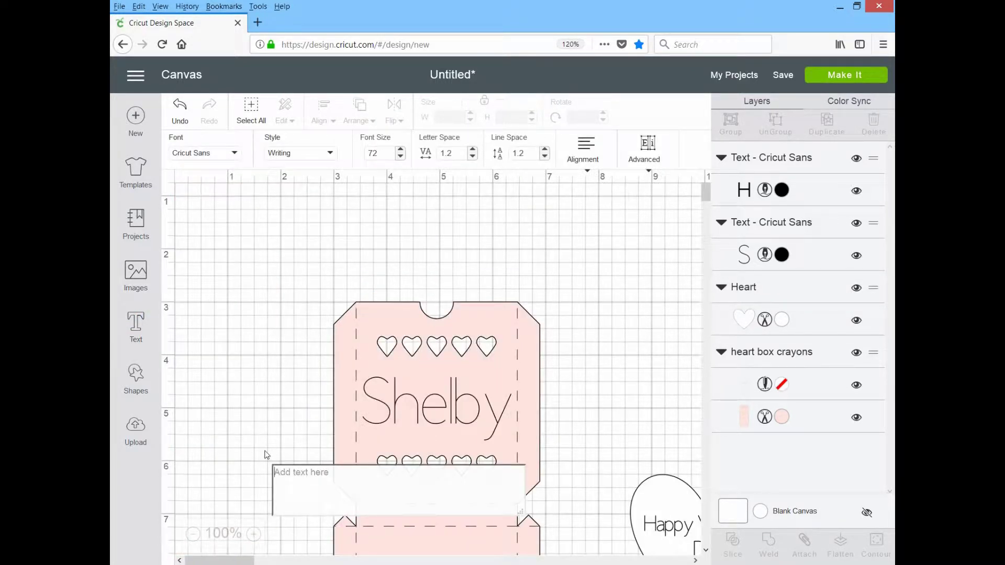
type("lov")
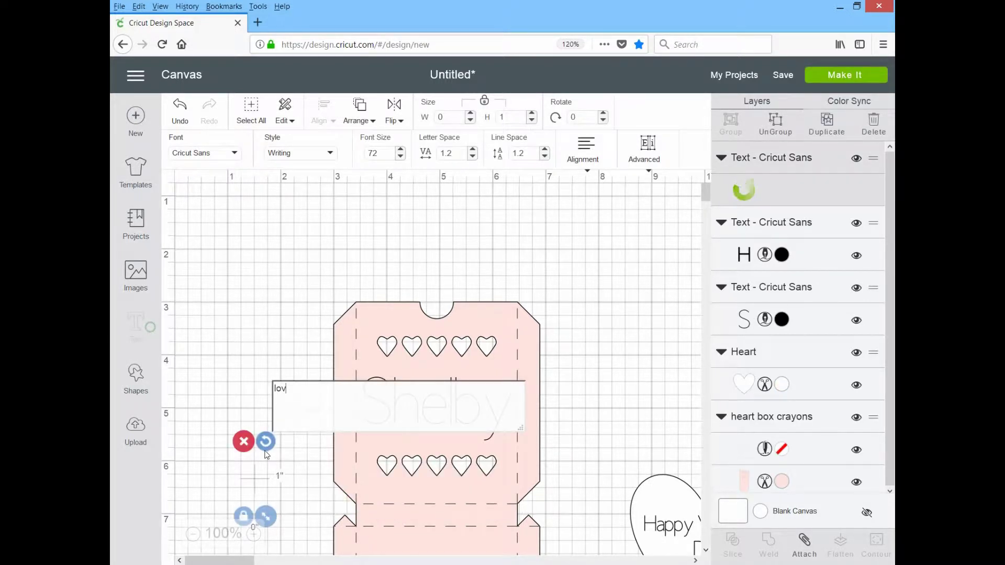
type("e,")
key("Return")
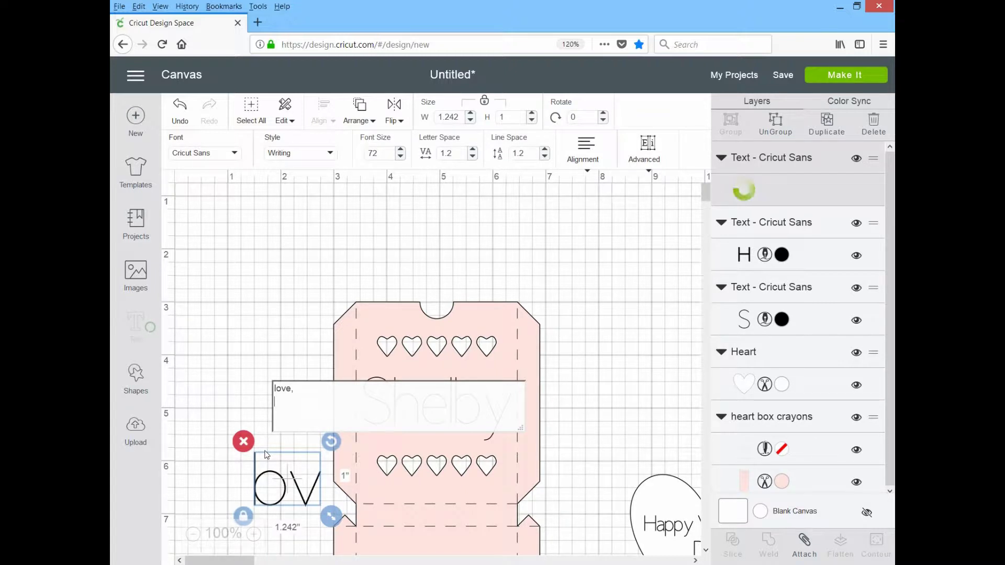
type("Grandma")
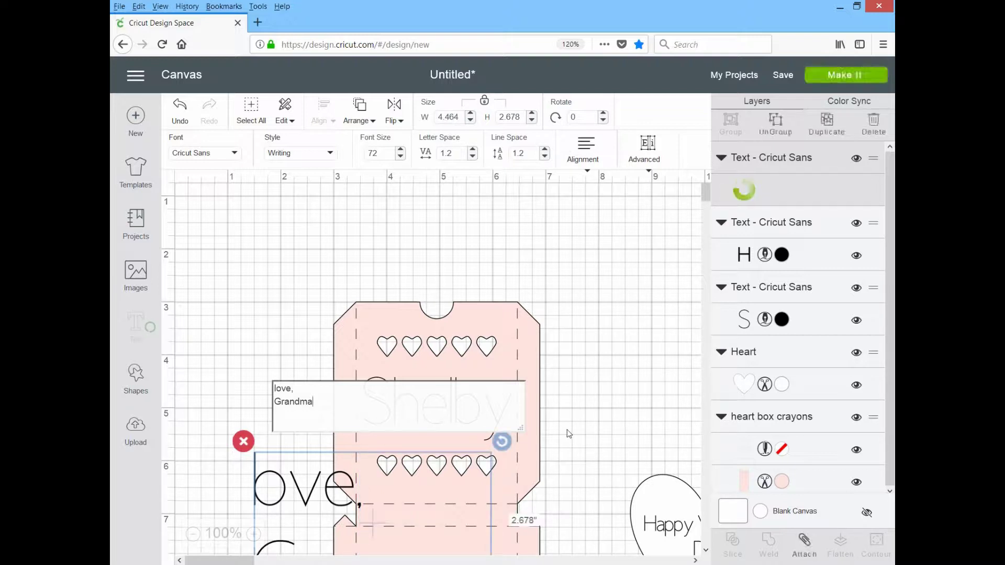
scroll(260, 481, "down", 3)
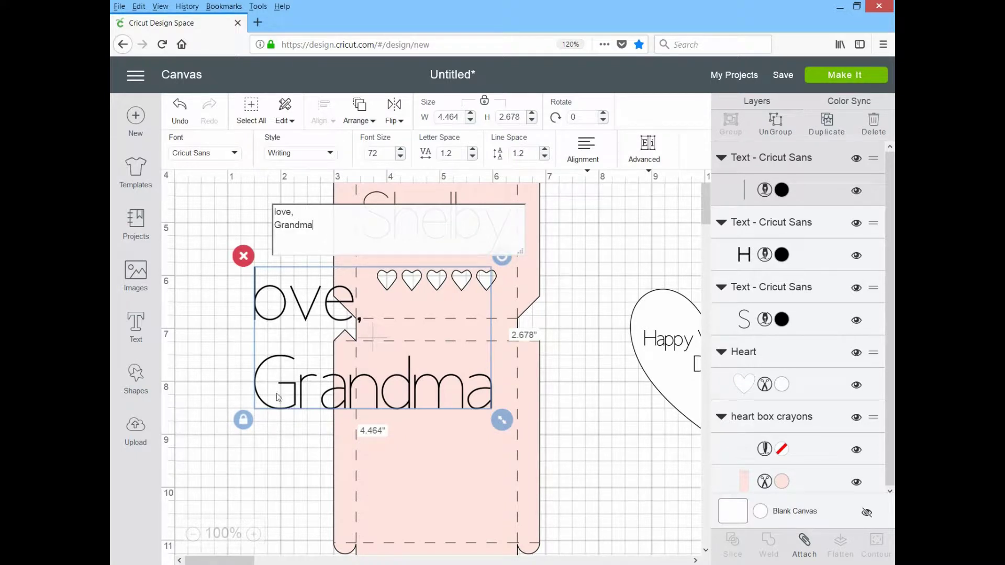
scroll(218, 544, "right", 3)
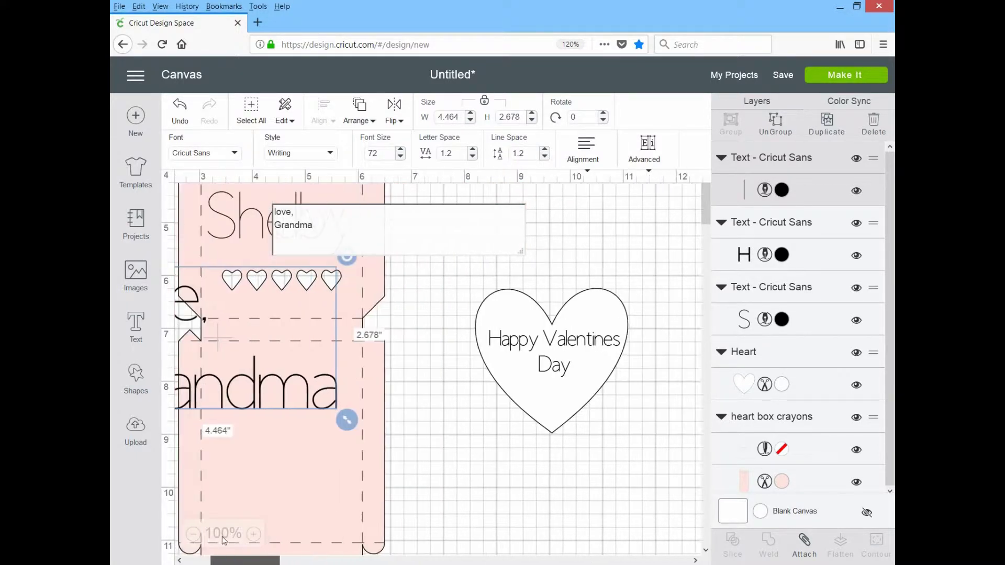
left_click(193, 390)
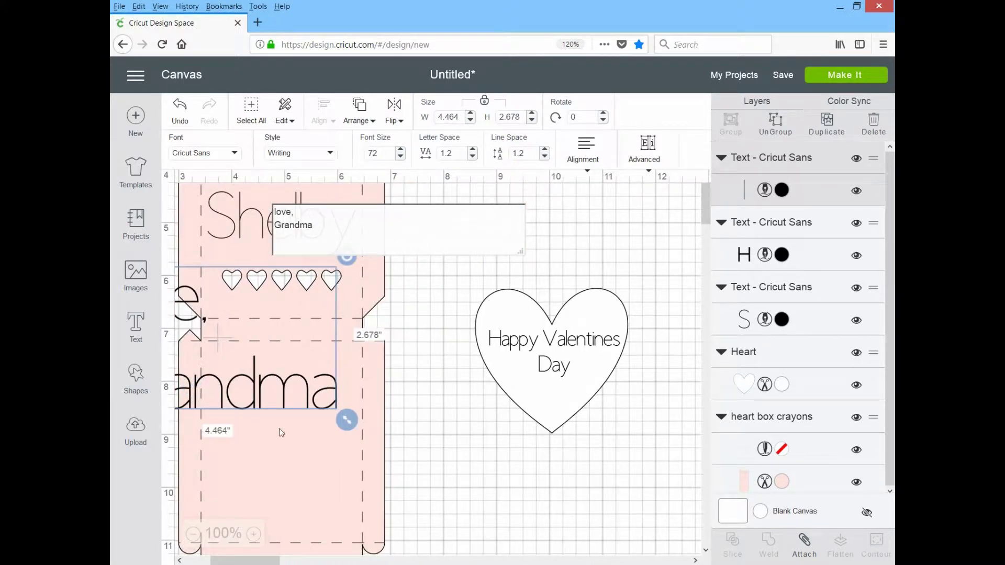
left_click(585, 490)
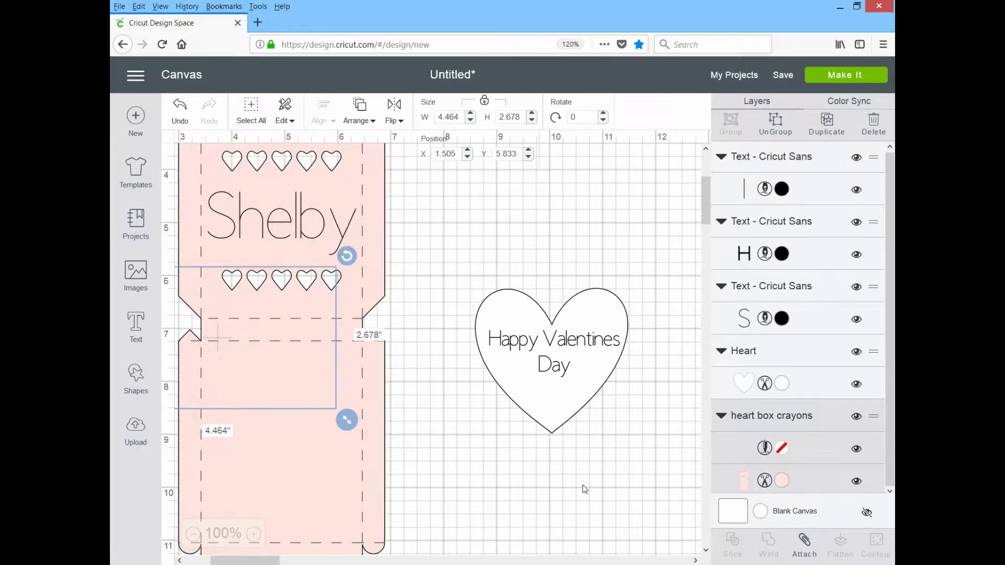
left_click_drag(585, 490, 579, 478)
left_click_drag(315, 381, 233, 283)
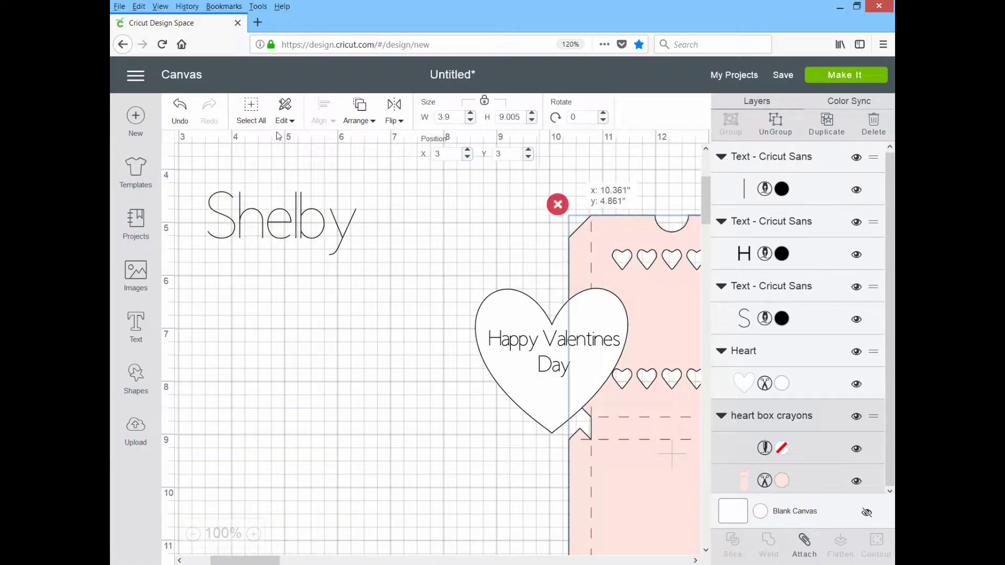
left_click(187, 108)
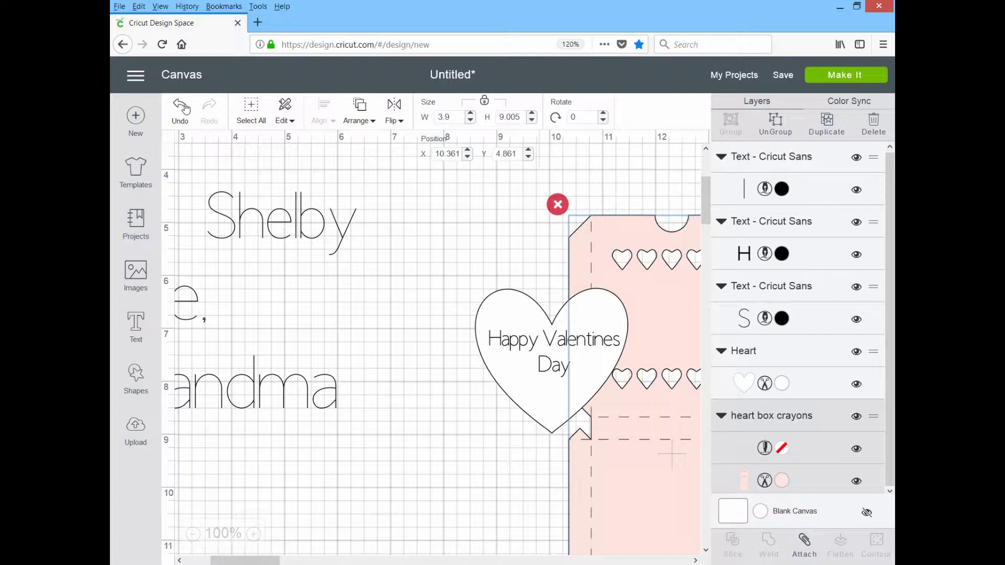
left_click(186, 107)
key("ctrl+z")
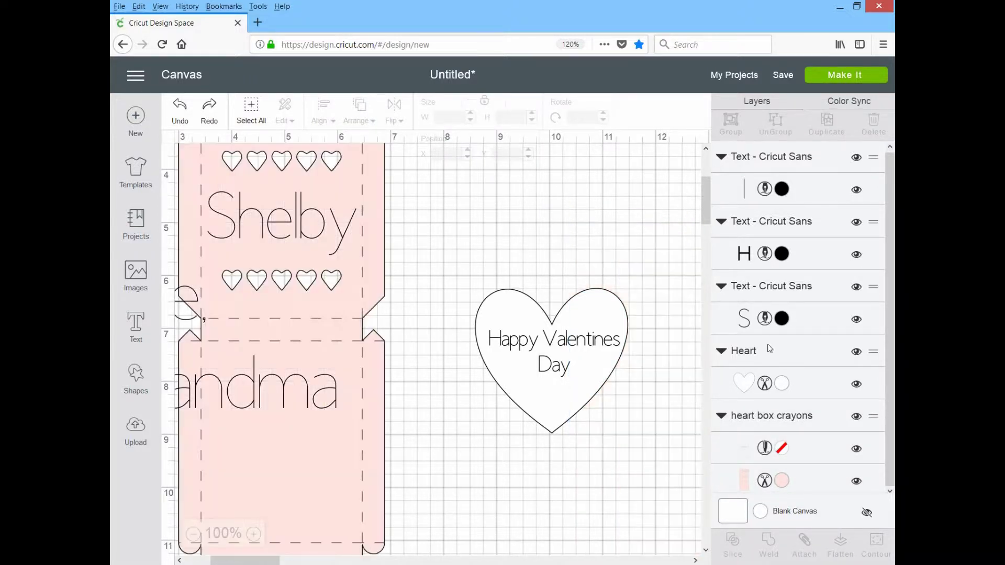
Step: Hide the crayon box and its name text, leaving the heart and the "love, Grandma" text on the canvas
left_click(720, 154)
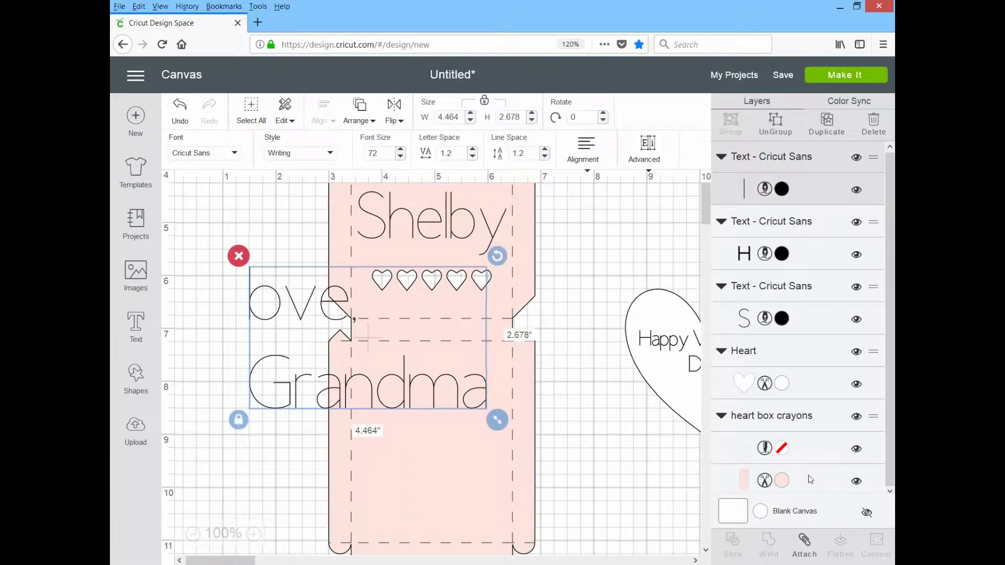
left_click(857, 416)
left_click(202, 248)
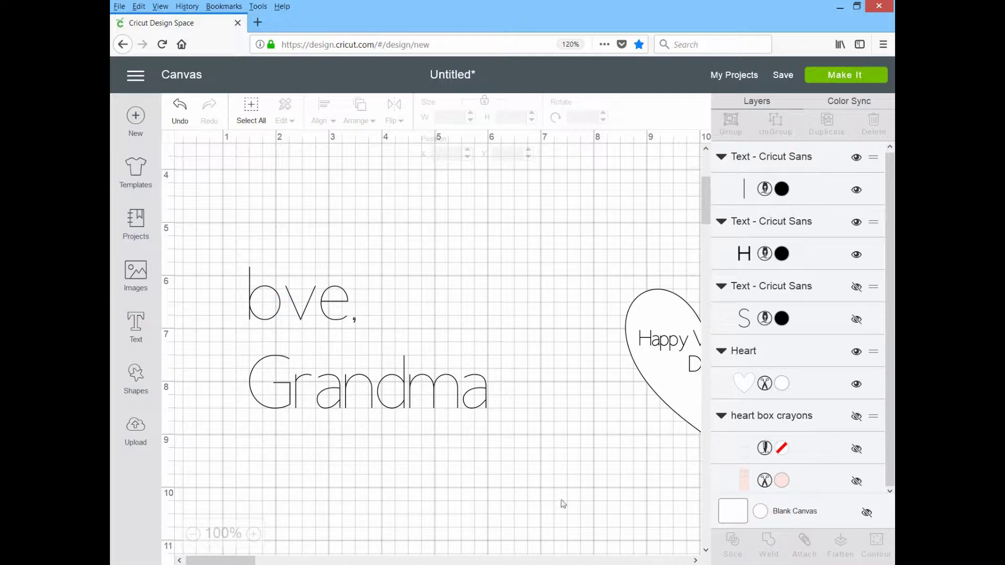
Step: Shrink the "love, Grandma" text to about 1.06 inches wide and place it beneath the greeting inside the white heart
left_click(297, 407)
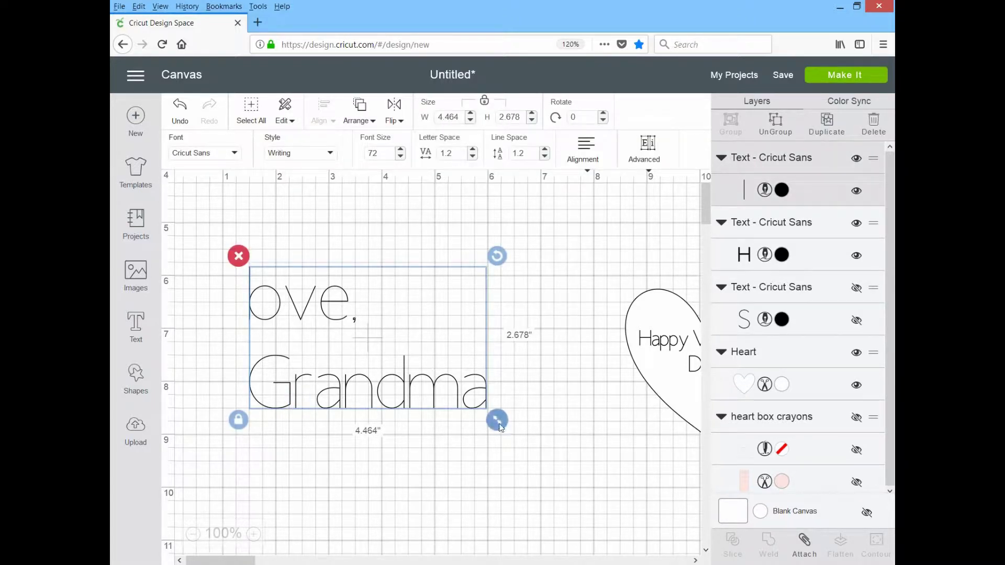
left_click_drag(497, 420, 341, 330)
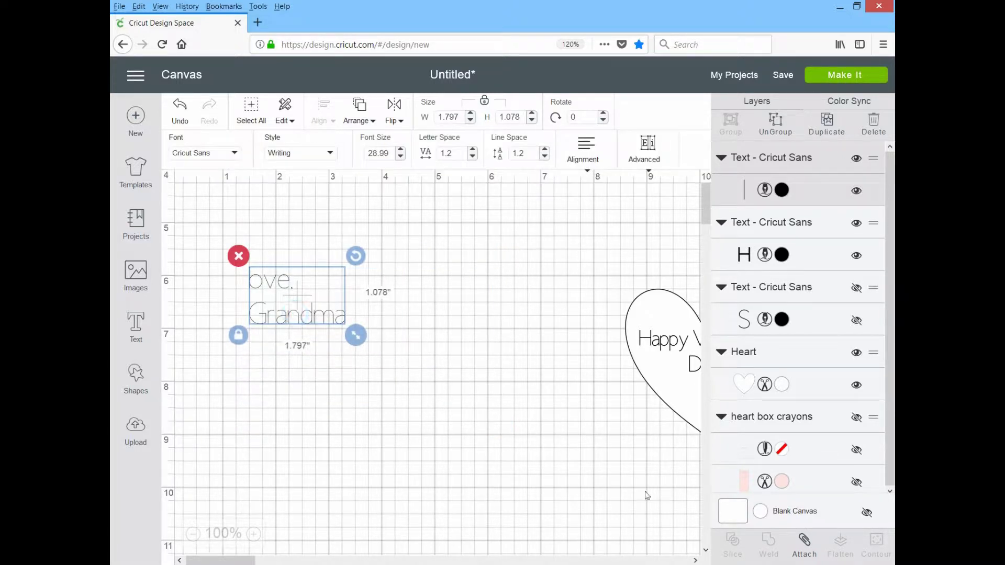
left_click_drag(291, 306, 676, 428)
left_click_drag(247, 560, 299, 560)
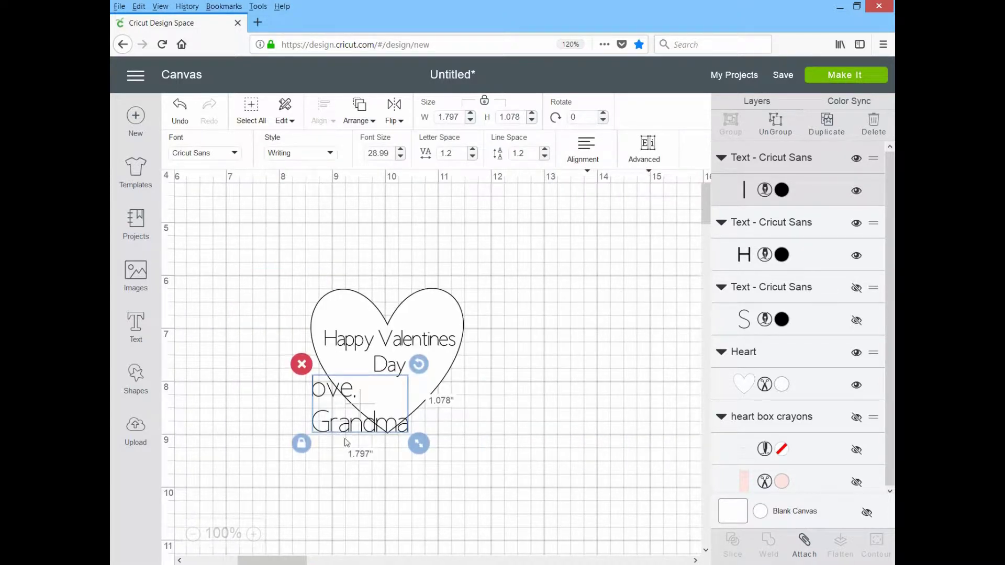
left_click_drag(371, 433, 423, 421)
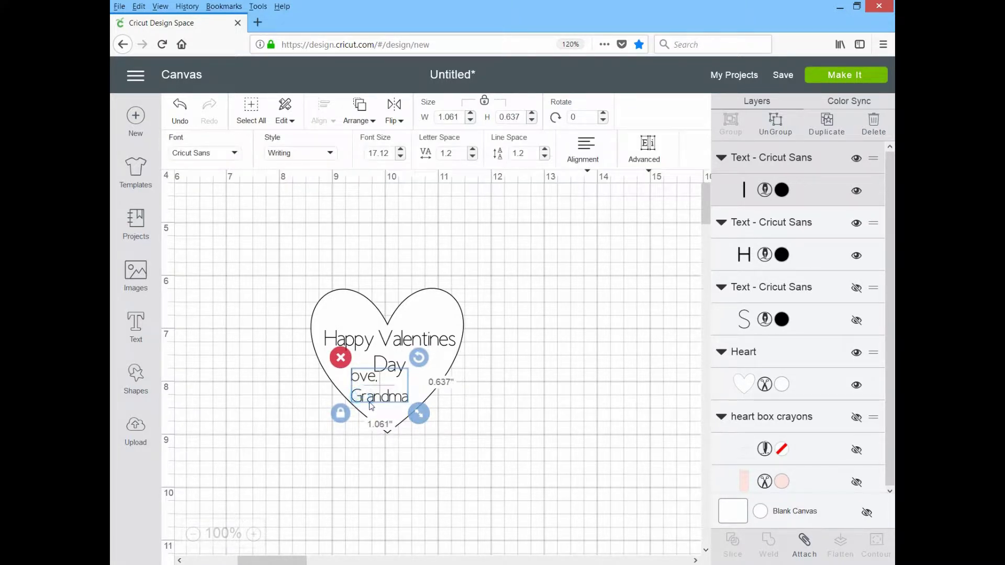
left_click_drag(364, 401, 369, 404)
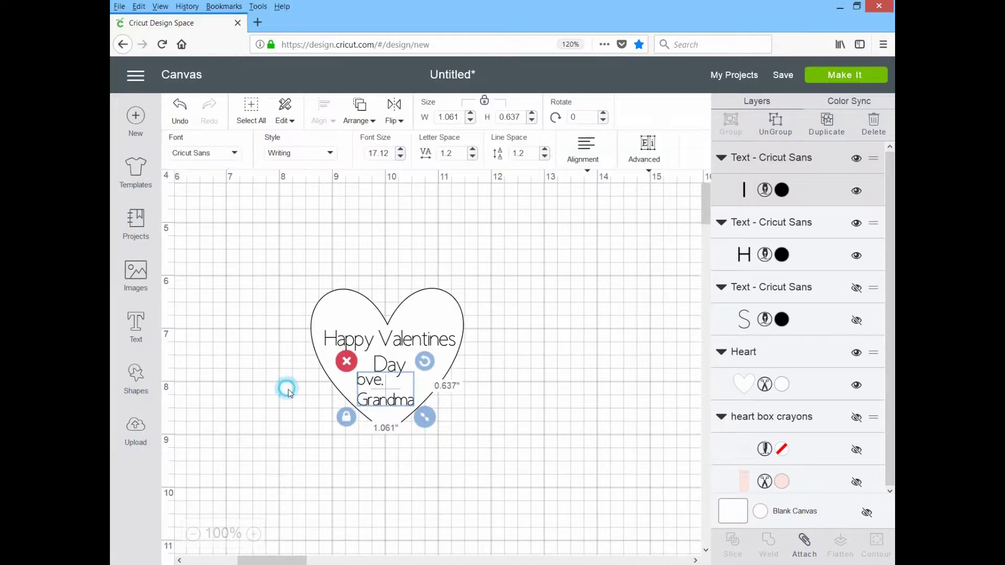
left_click(276, 378)
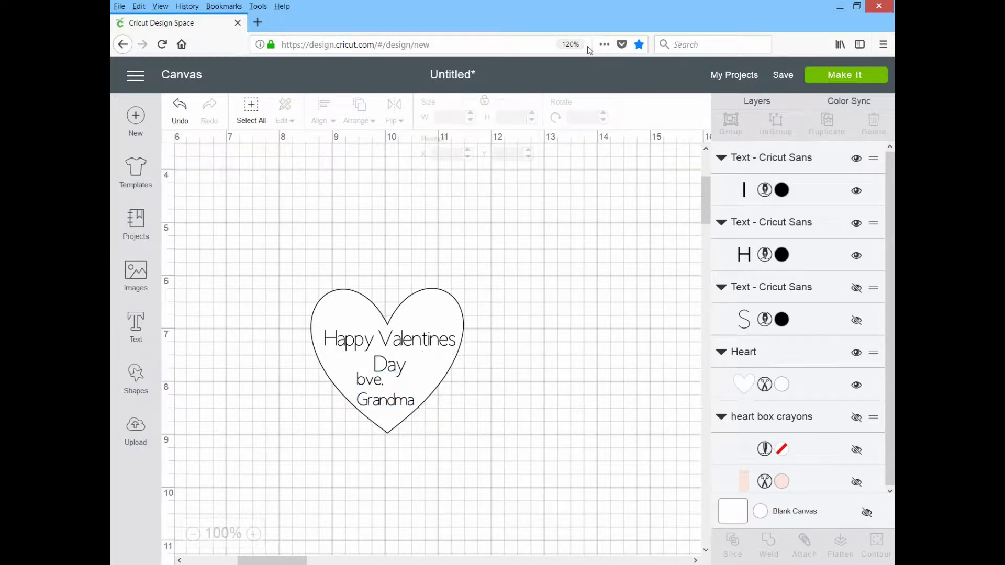
Step: Make the hidden heart box crayons design visible on the canvas again
scroll(666, 479, "down", 3)
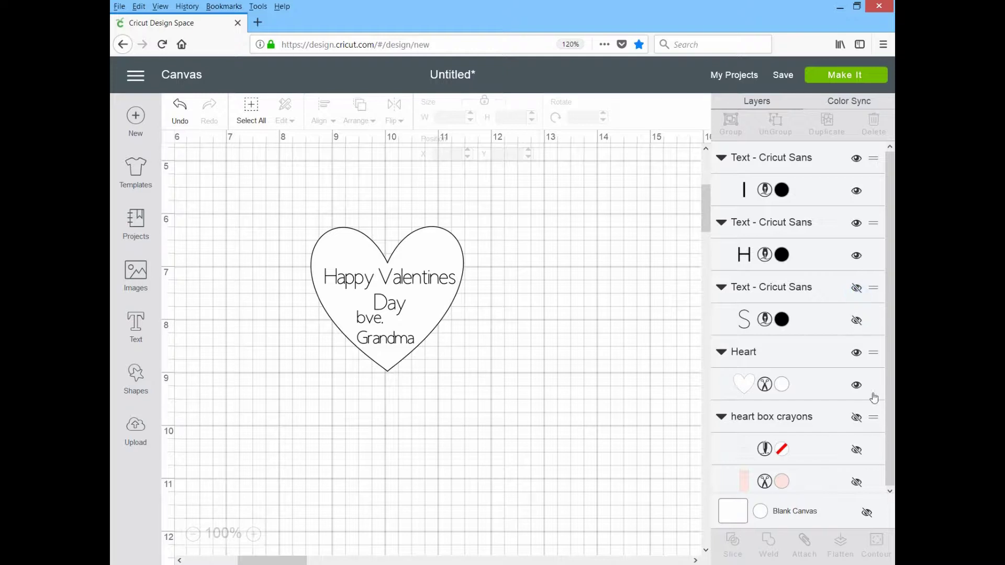
left_click(857, 287)
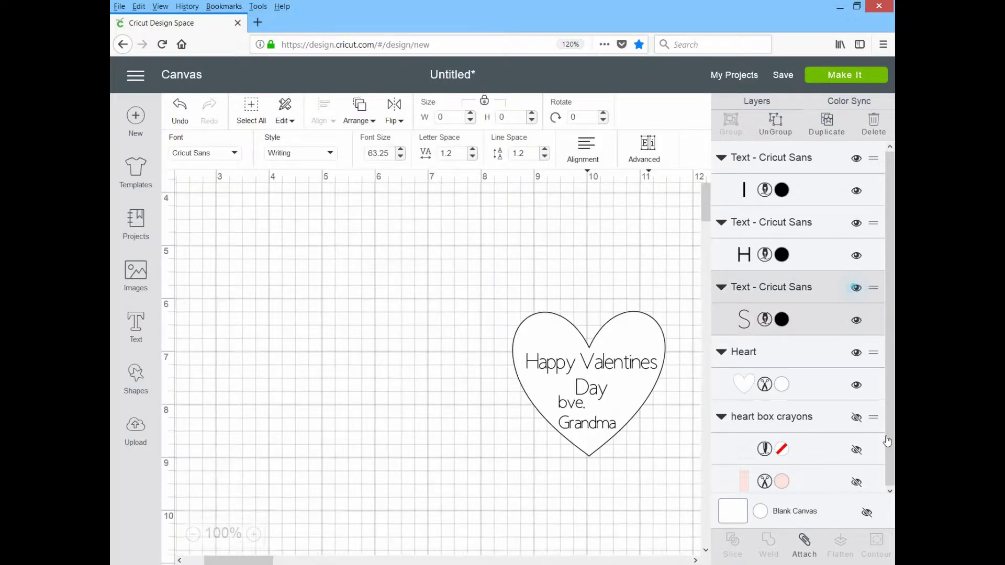
left_click(856, 417)
scroll(328, 473, "up", 1)
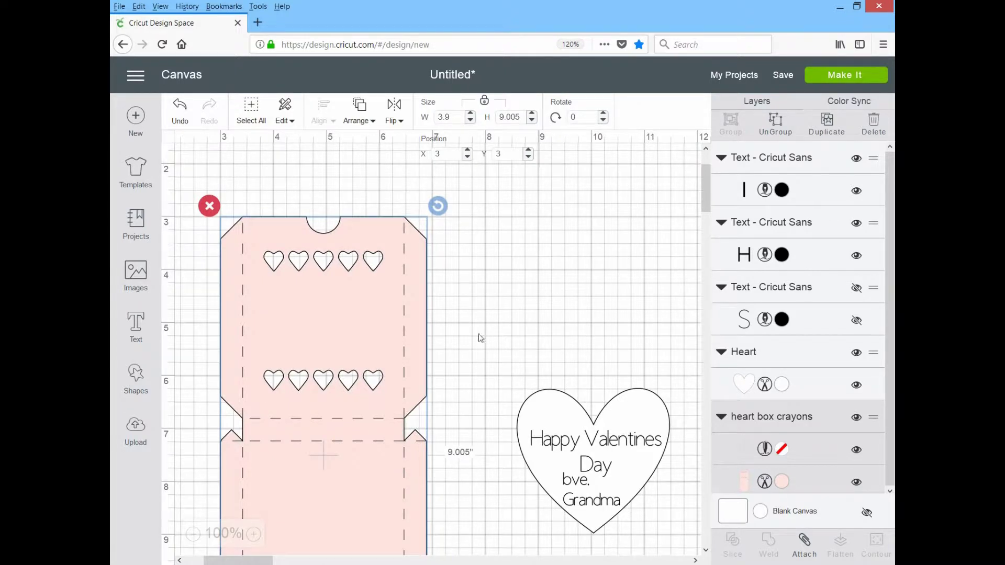
scroll(513, 360, "down", 2)
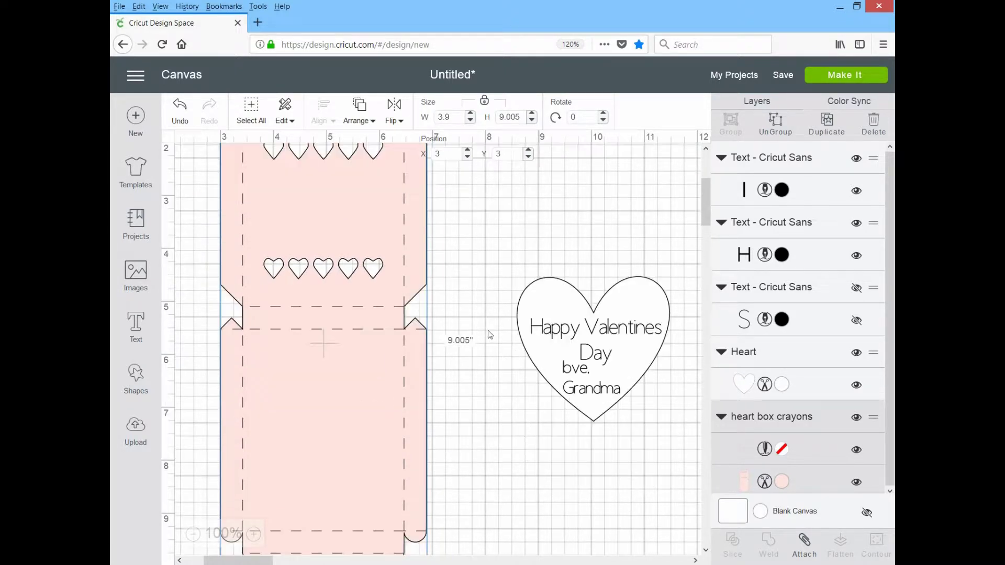
Step: Recolour the greeting heart light pink (#F9B6AD) and the crayon box red (#E6212E)
left_click(780, 386)
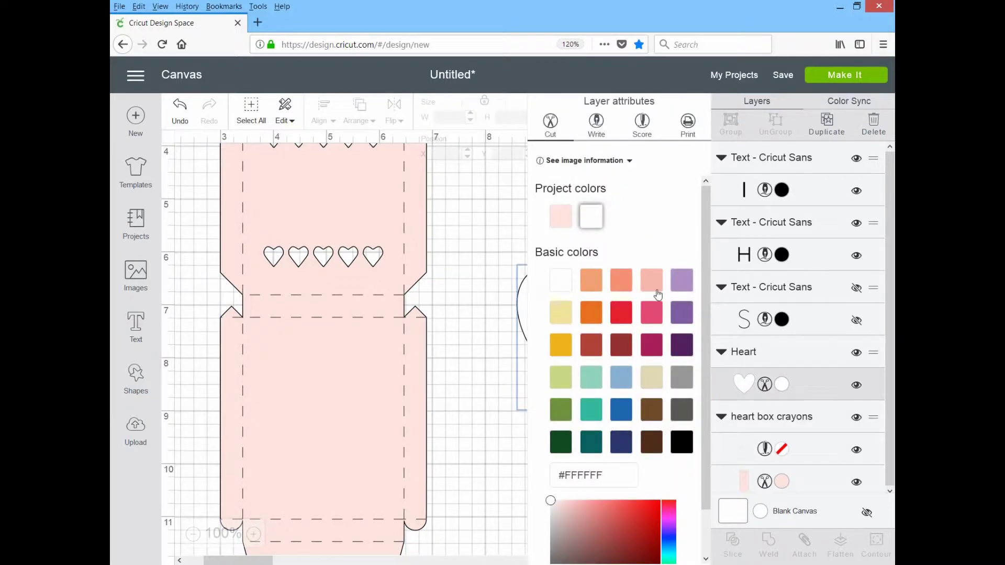
left_click(652, 280)
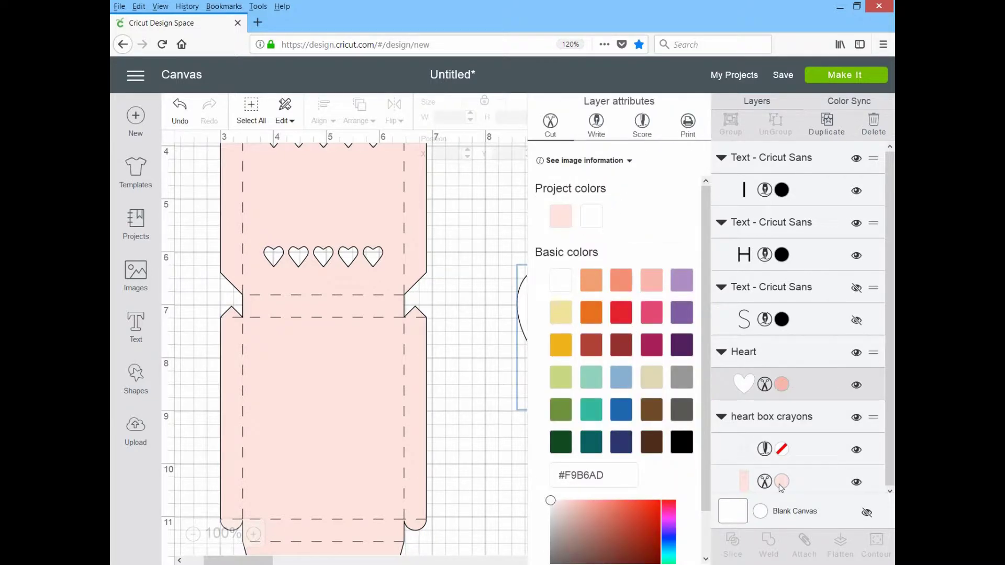
left_click(780, 484)
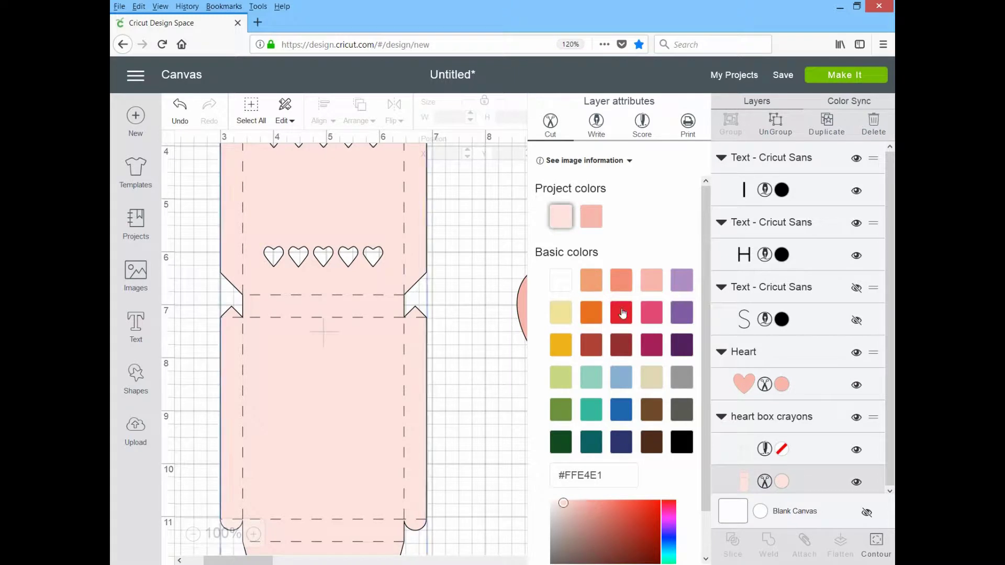
left_click(620, 311)
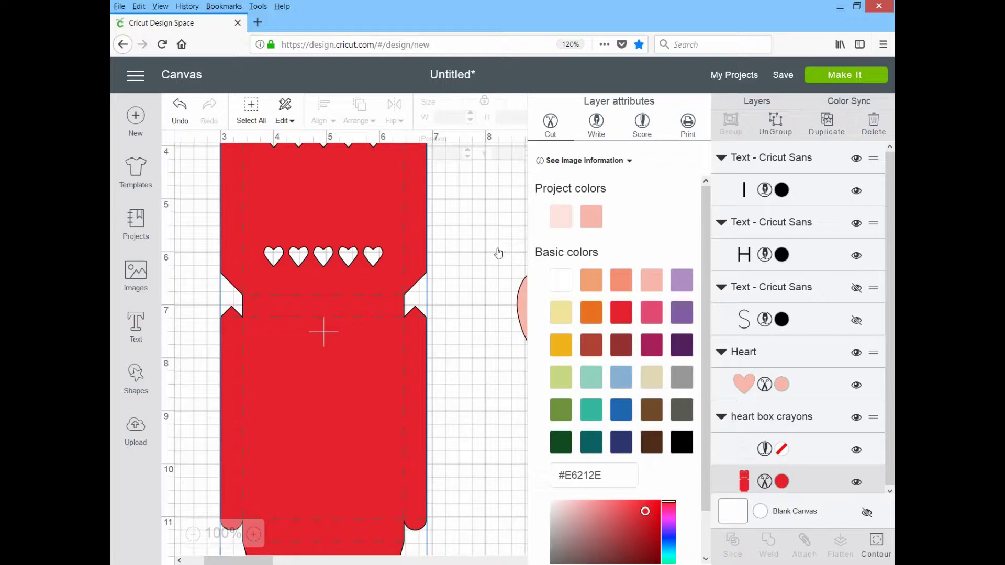
left_click(657, 157)
left_click(490, 180)
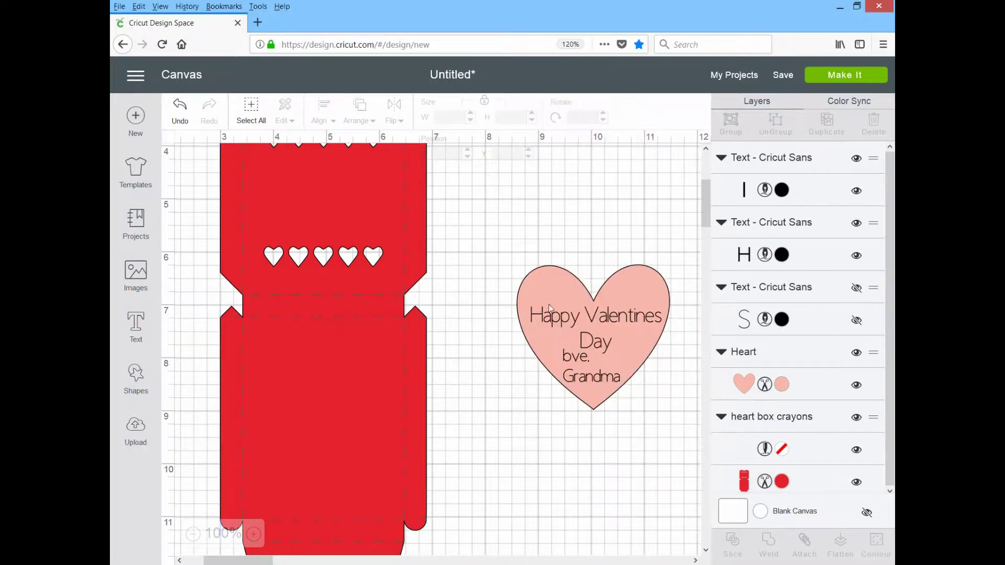
Step: Attach the greeting and the "love, Grandma" text to the pink heart
left_click_drag(490, 225, 727, 490)
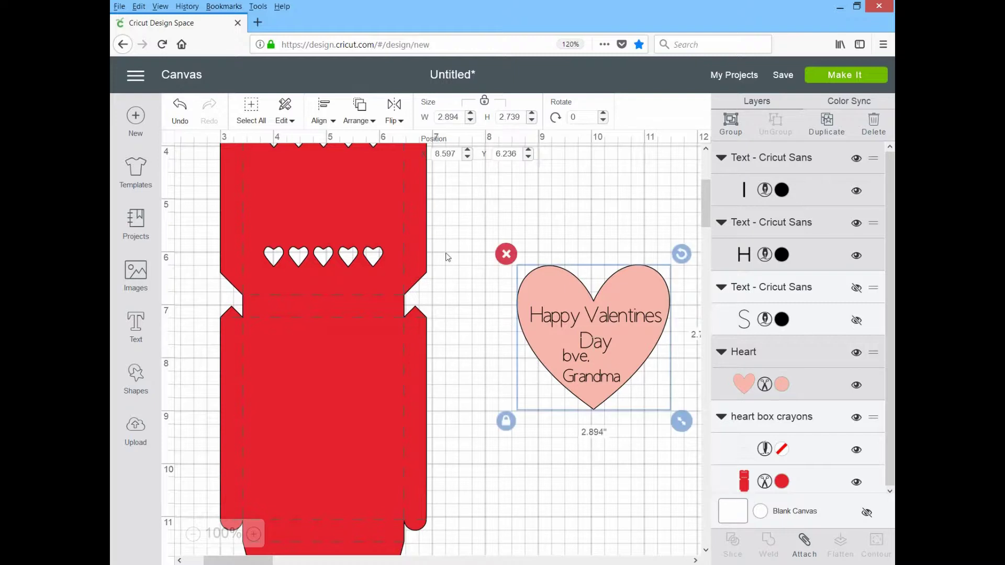
left_click(805, 545)
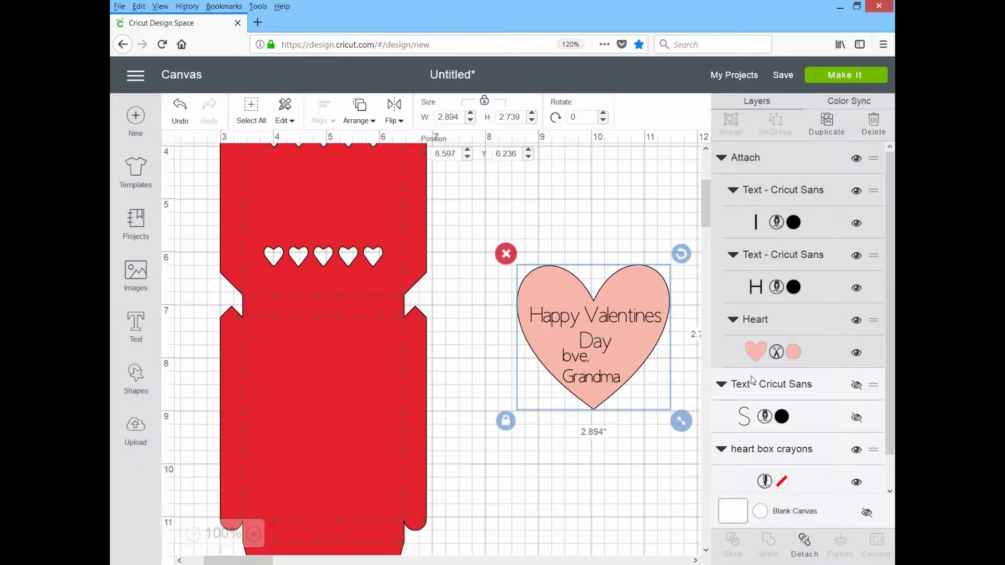
Step: Show the hidden name text again and attach it to the red crayon box
left_click(857, 386)
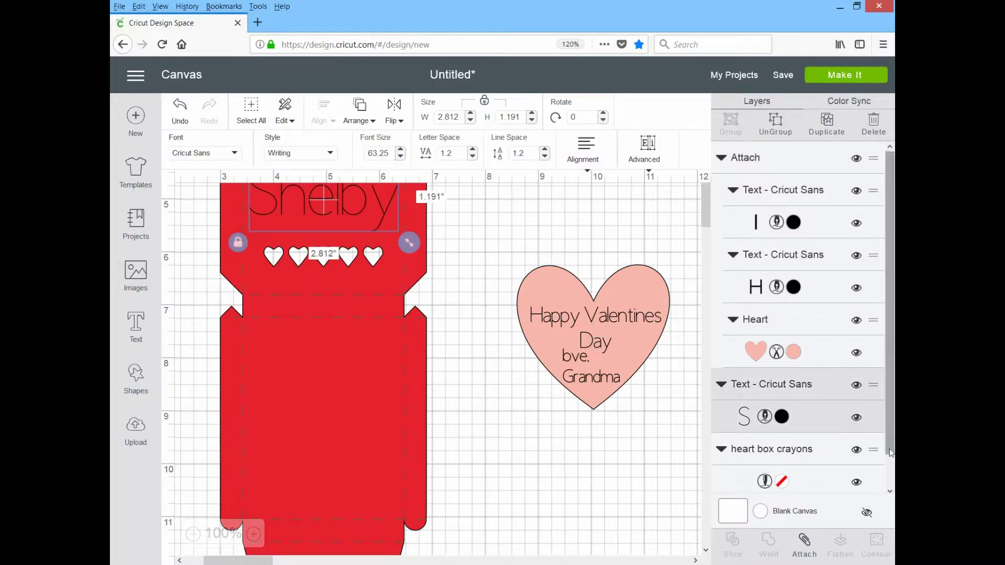
scroll(888, 486, "down", 1)
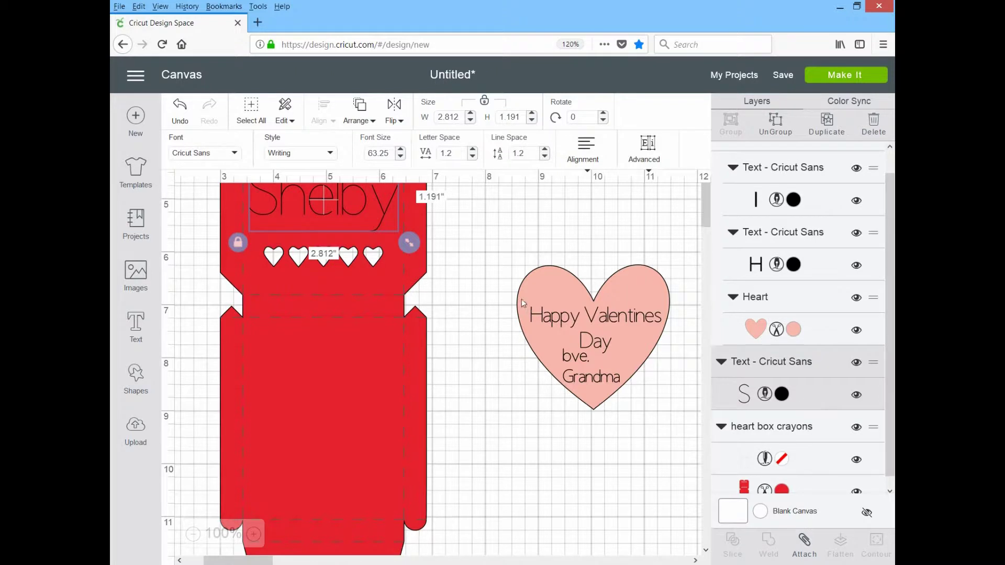
left_click(768, 427)
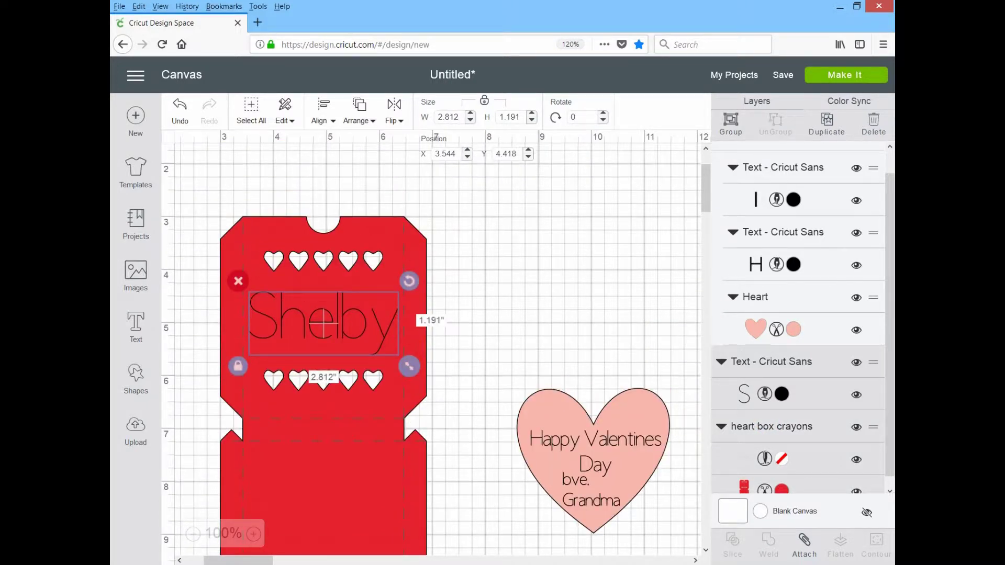
left_click(803, 540)
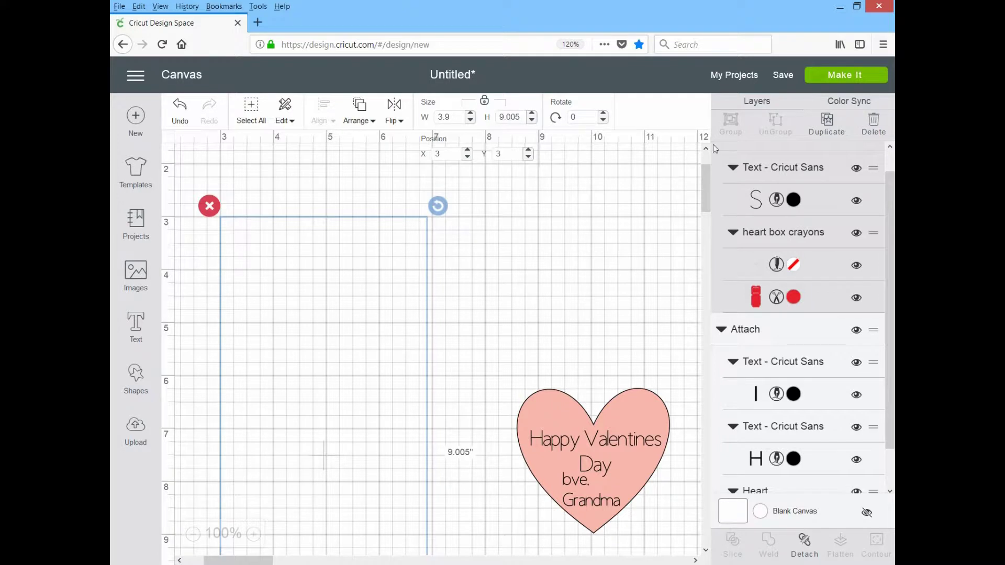
Step: Send the project to be made on Light Cardstock – 60 lb and open the second mat's tool setup
left_click(864, 78)
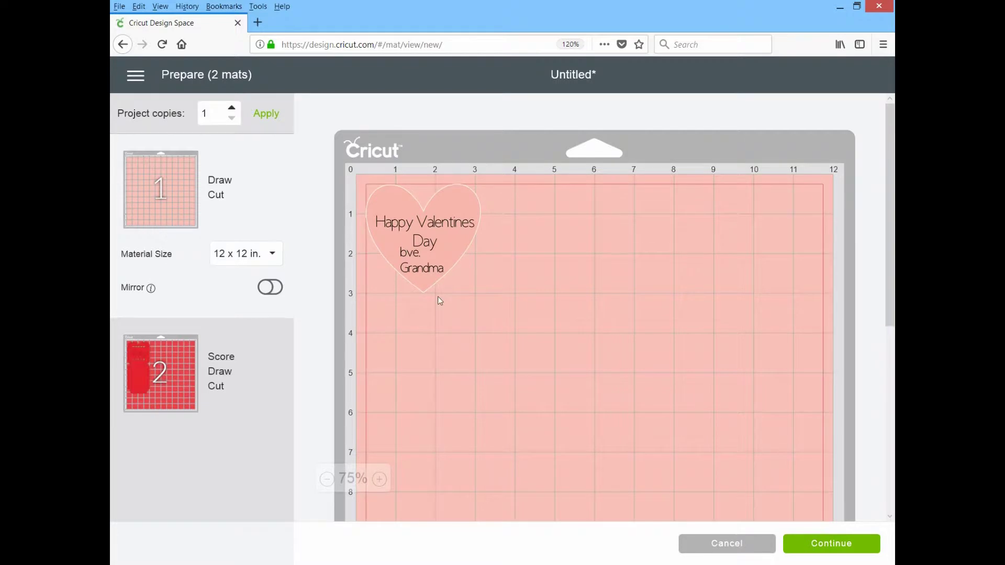
left_click(826, 548)
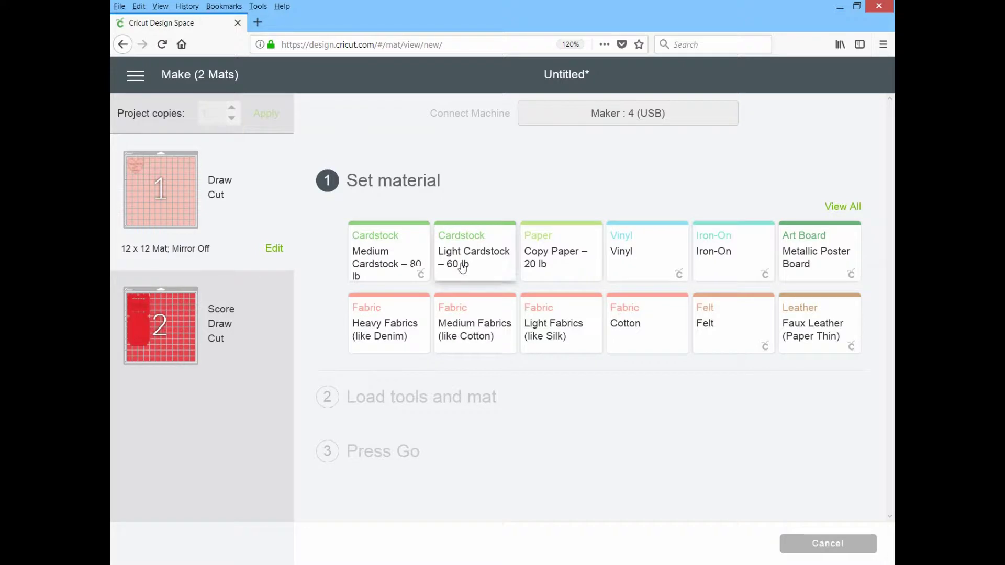
left_click(462, 267)
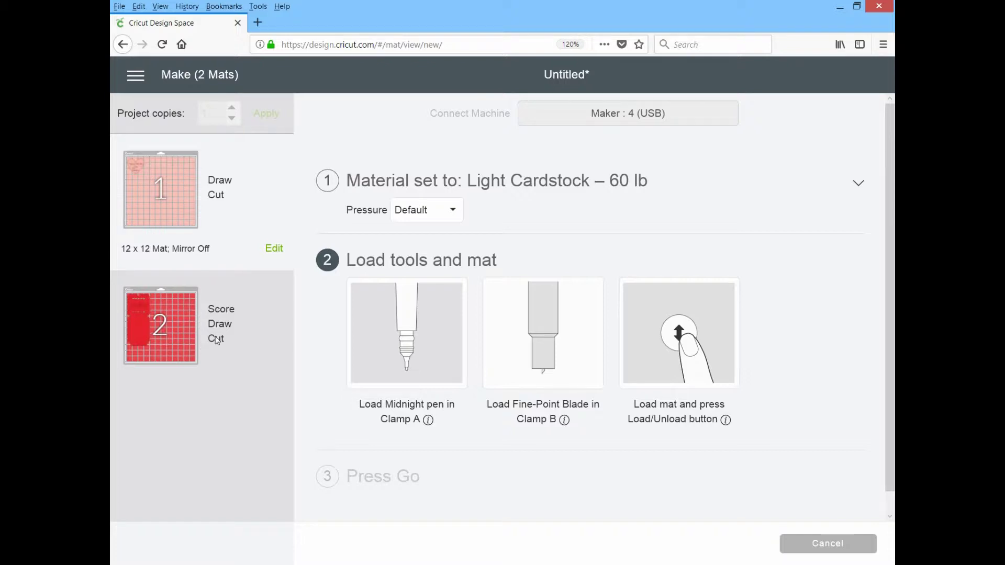
left_click(222, 314)
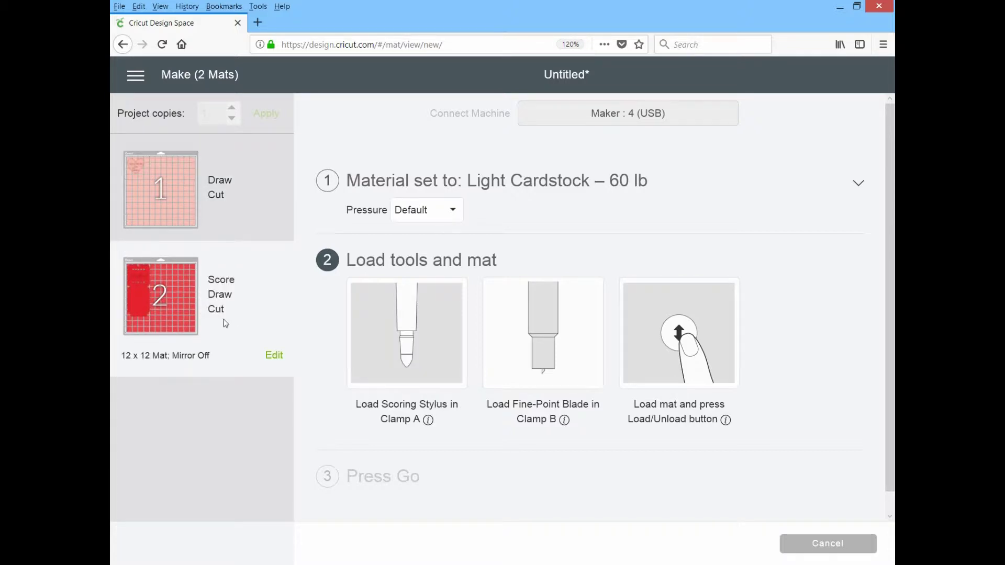